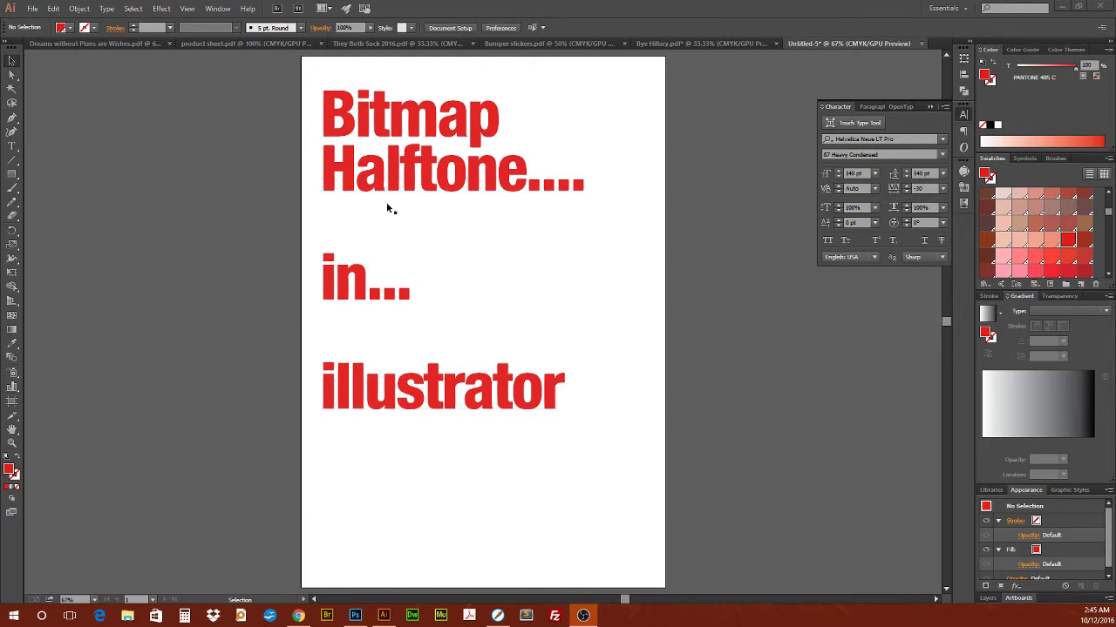
# - Drag the red Bitmap Halftone title text off the artboard onto the right-hand pasteboard
pyautogui.click(358, 177)
pyautogui.moveTo(357, 177); pyautogui.dragTo(836, 447)
pyautogui.press('space')
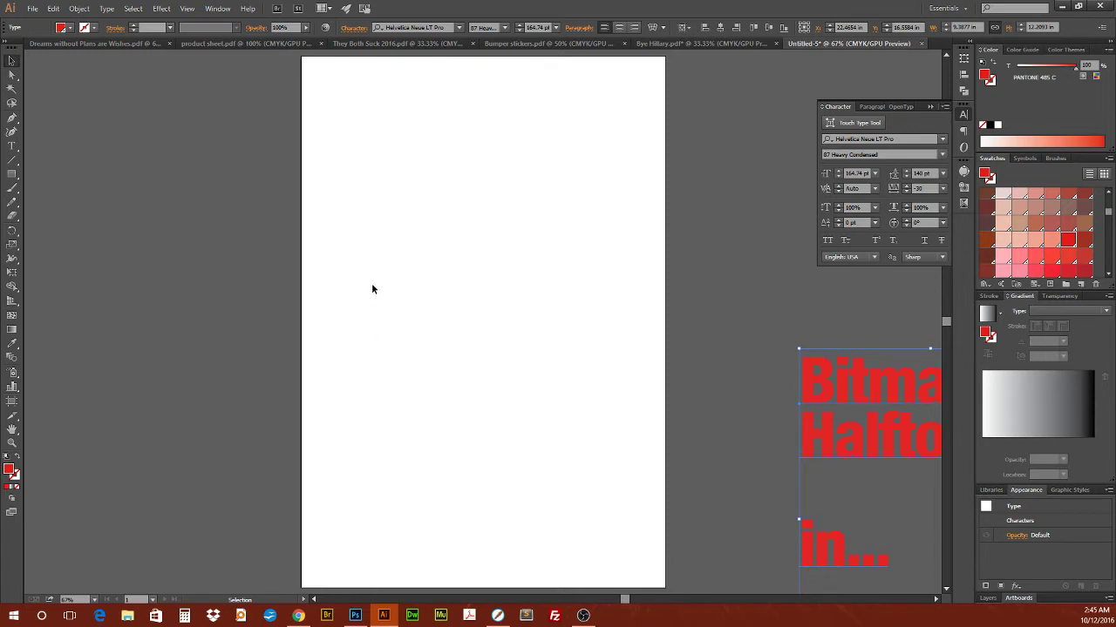
pyautogui.press('alt')
# - Pick trump.psd and clinton.psd in the No Good Candidate folder and load them for placing
pyautogui.press('Down')
pyautogui.click(307, 221)
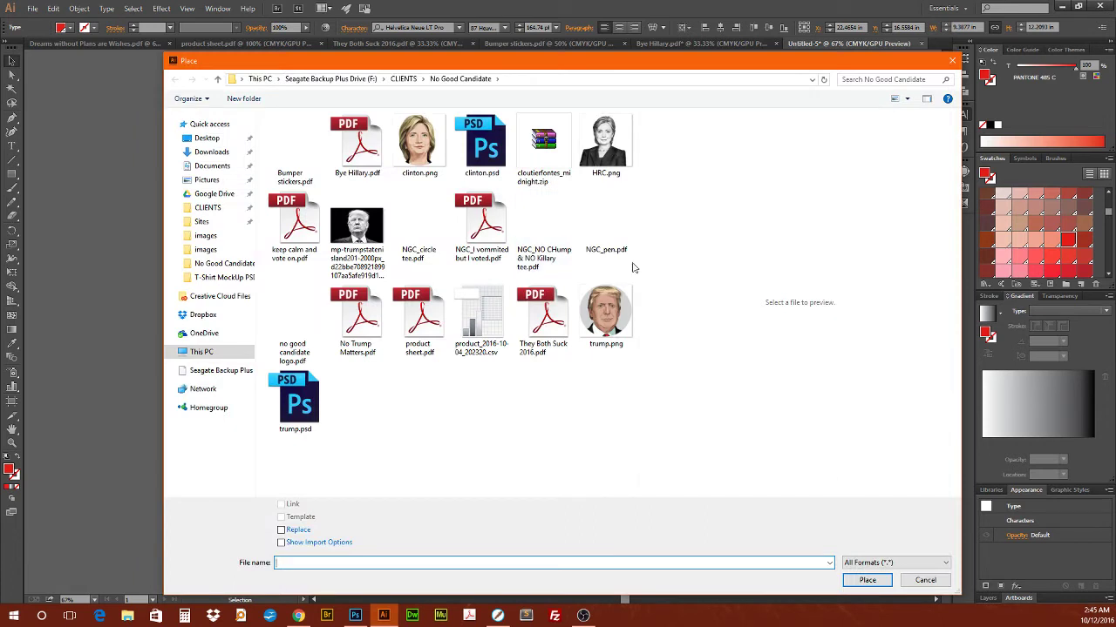
pyautogui.click(303, 421)
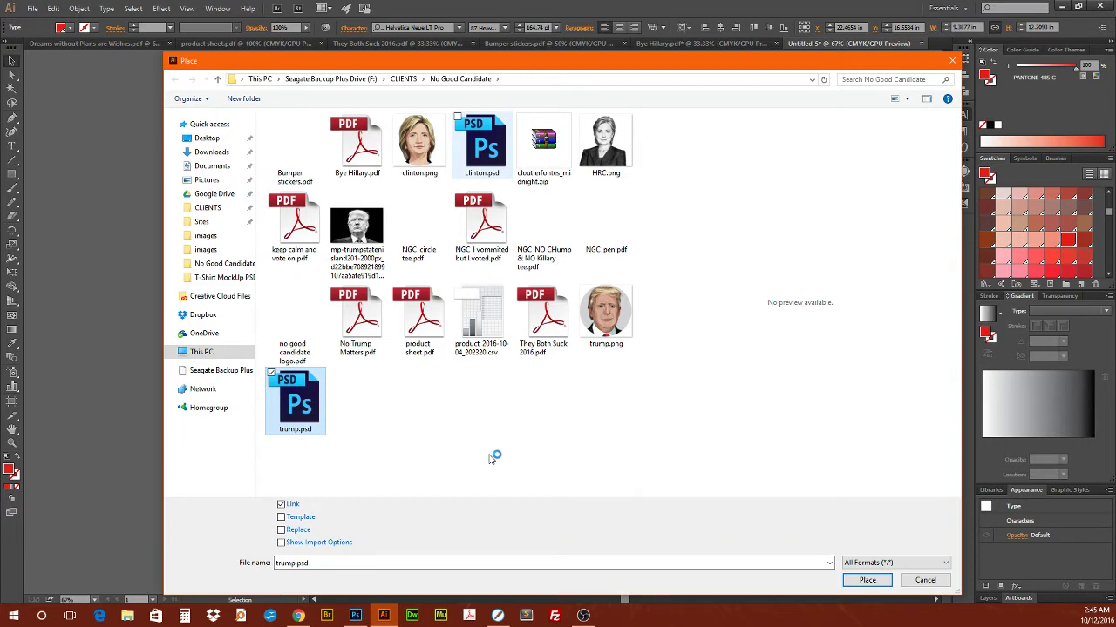
pyautogui.click(499, 155)
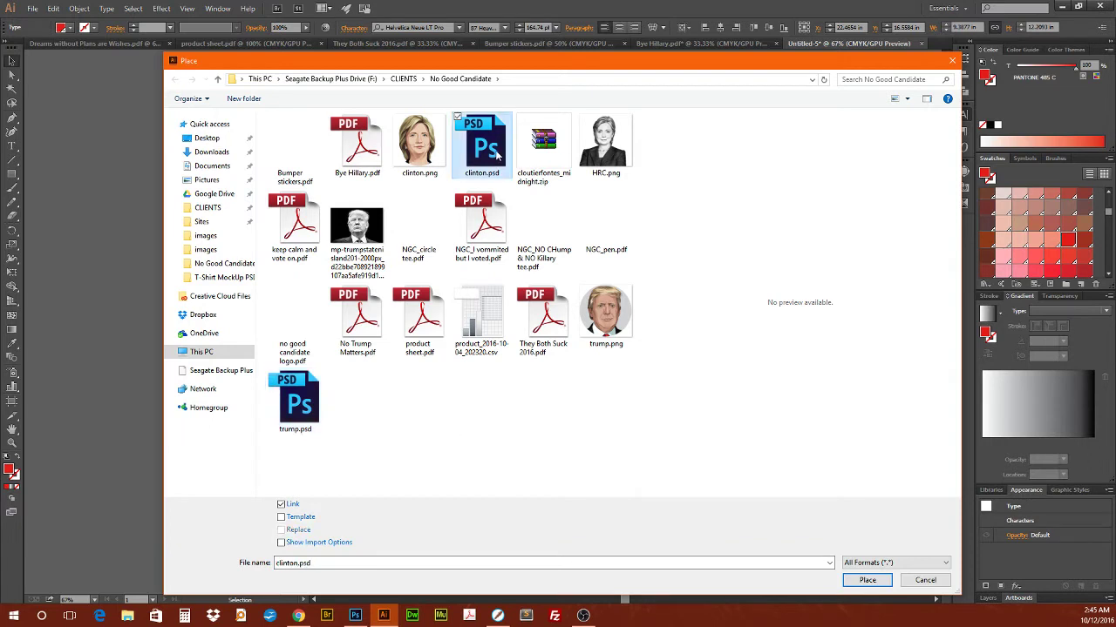
pyautogui.keyDown('ctrl'); pyautogui.click(316, 419); pyautogui.keyUp('ctrl')
pyautogui.click(858, 580)
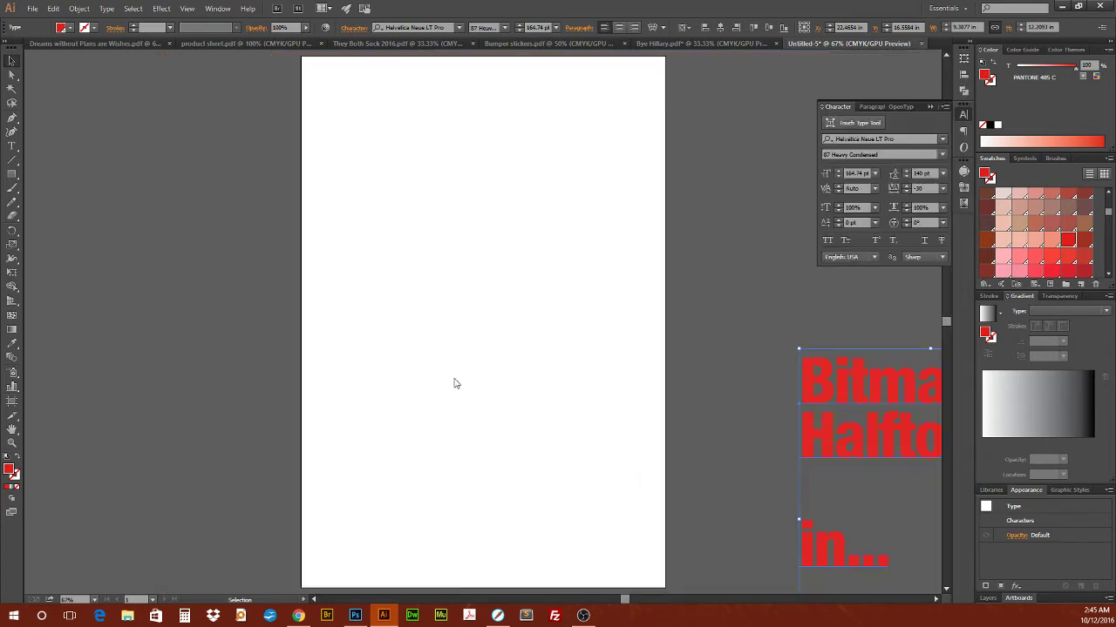
# - Place clinton.psd, then trump.psd to its left with tops aligned, and select trump.psd
pyautogui.click(112, 98)
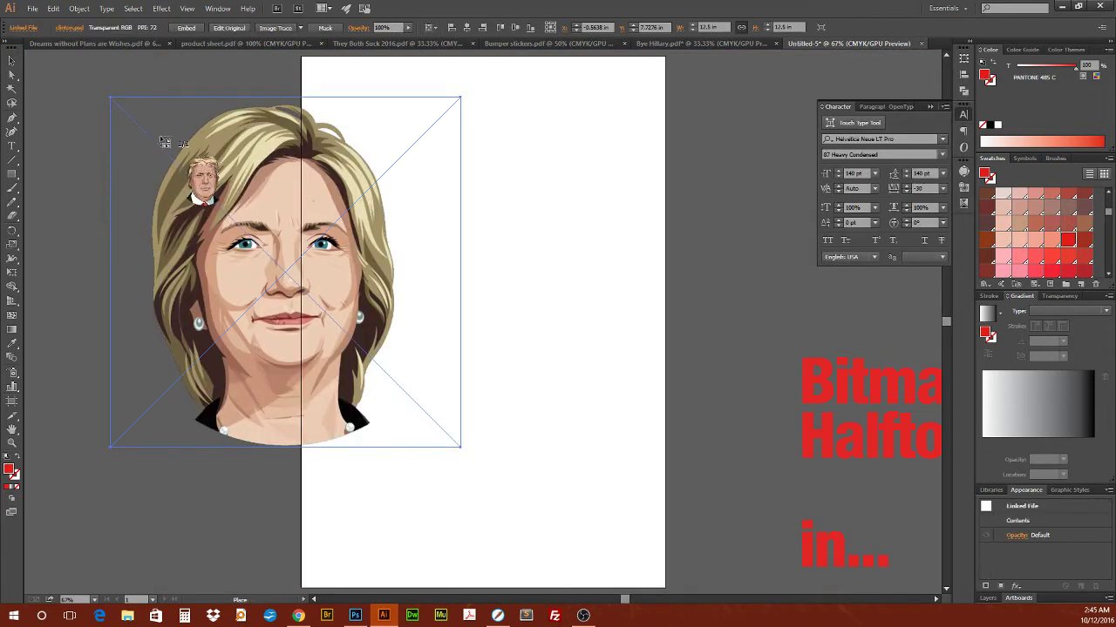
pyautogui.moveTo(180, 250); pyautogui.dragTo(512, 235)
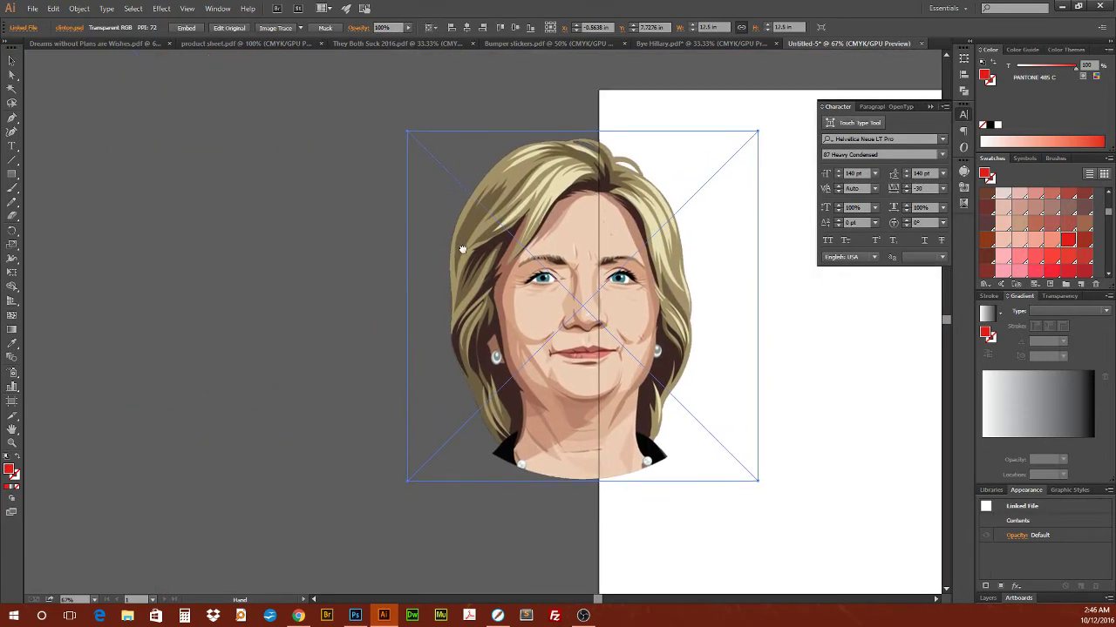
pyautogui.click(51, 136)
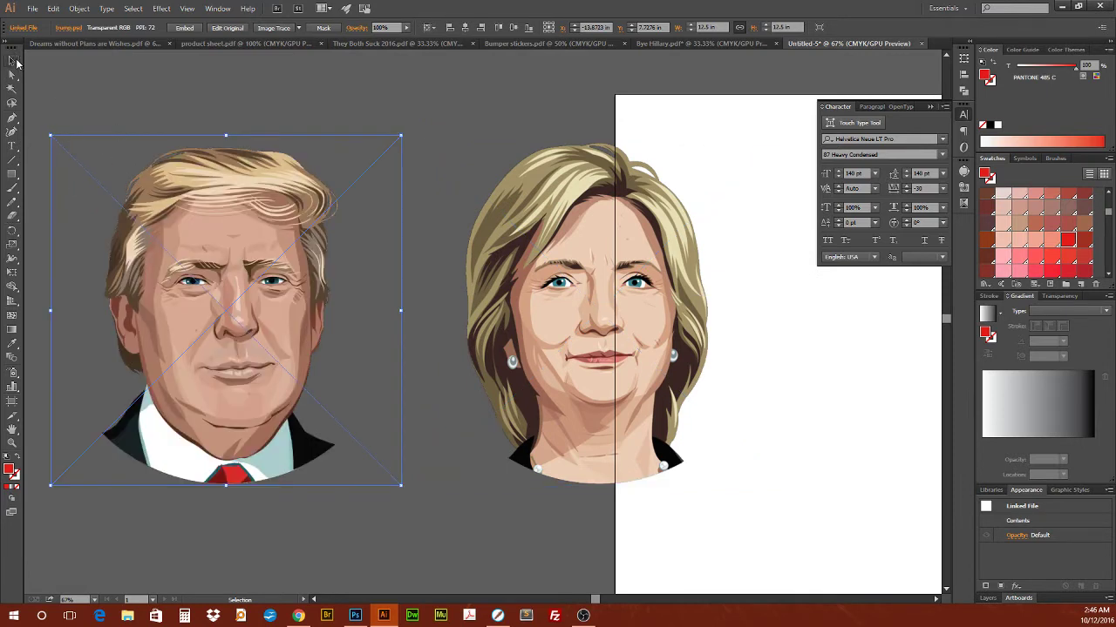
pyautogui.click(114, 75)
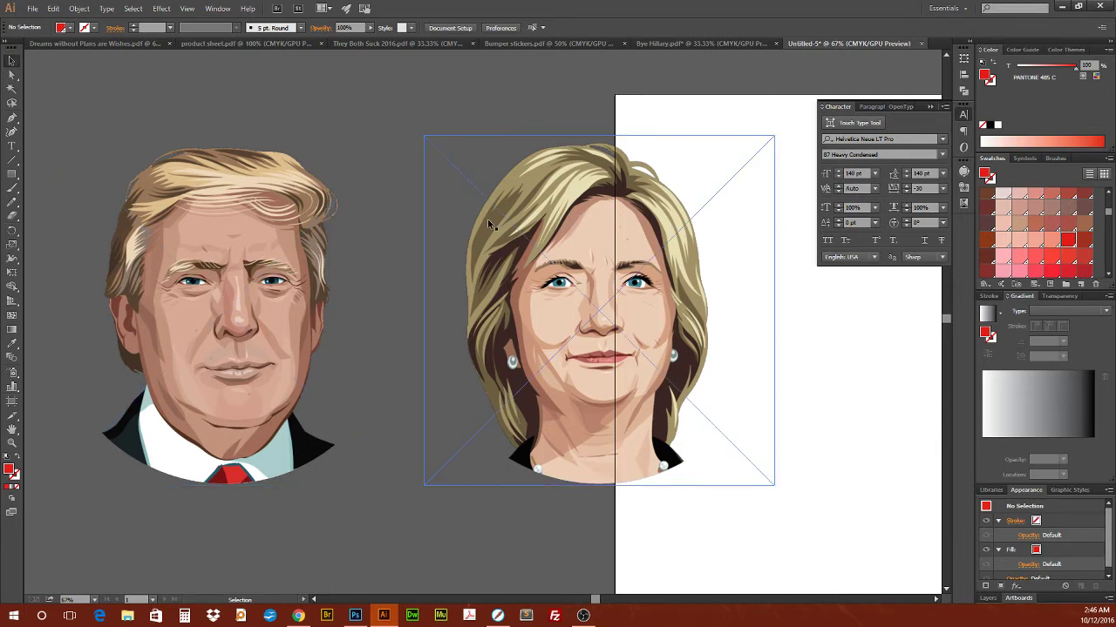
pyautogui.click(246, 190)
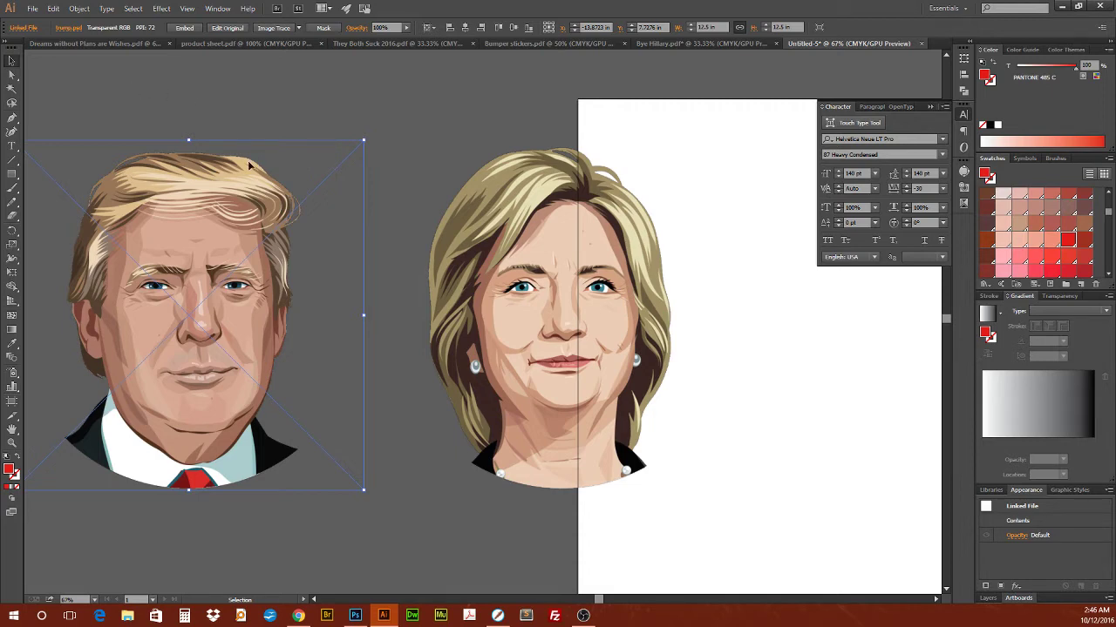
pyautogui.click(80, 9)
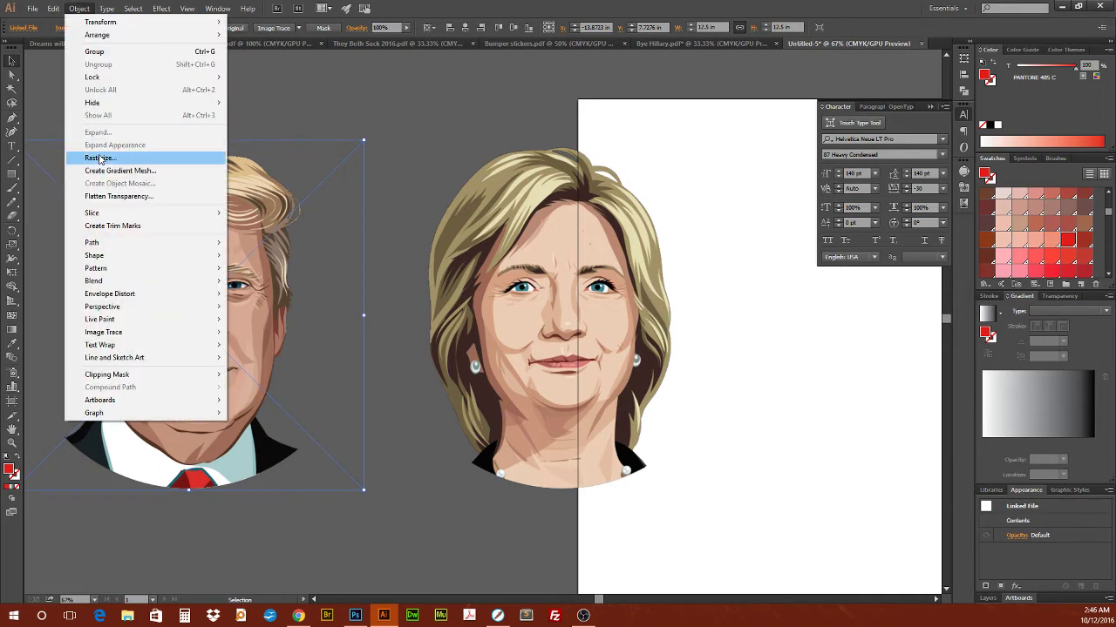
pyautogui.click(98, 158)
pyautogui.click(435, 193)
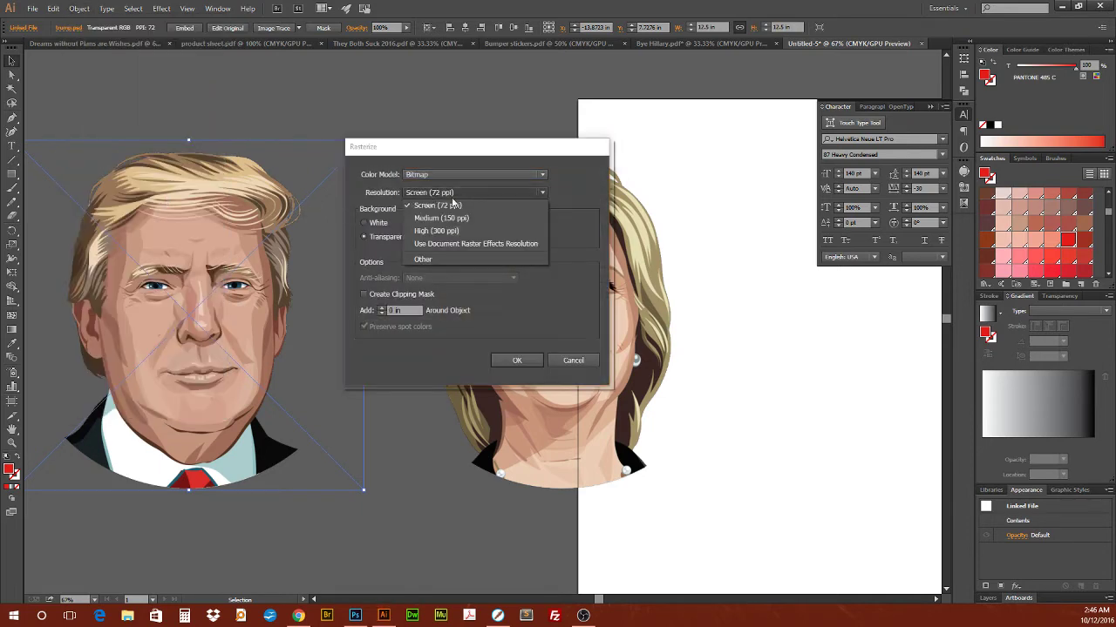
pyautogui.click(451, 200)
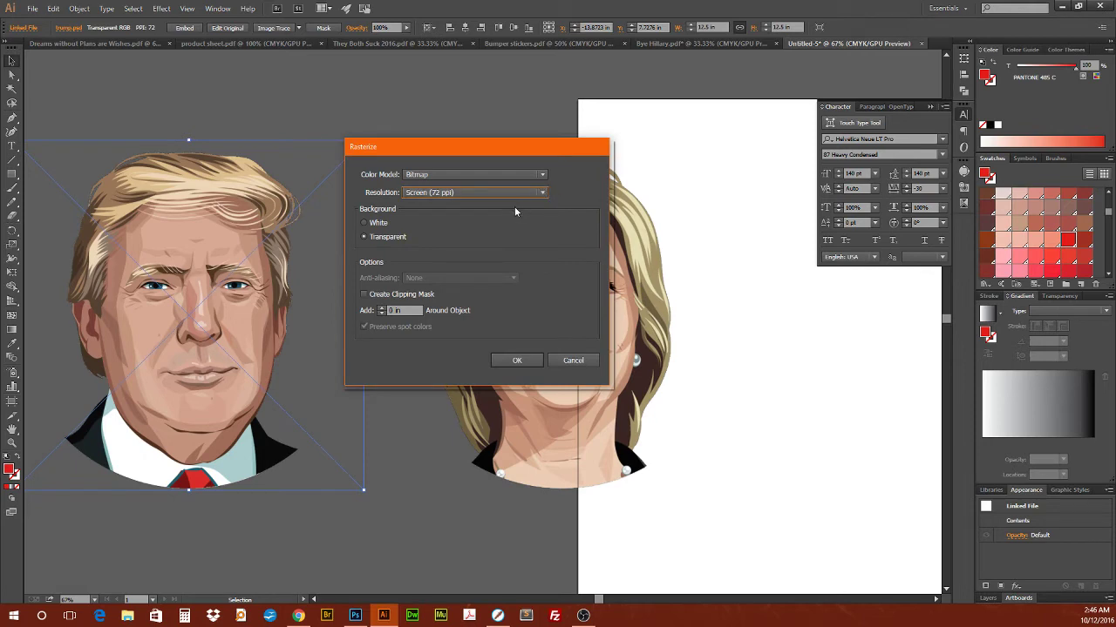
pyautogui.click(446, 192)
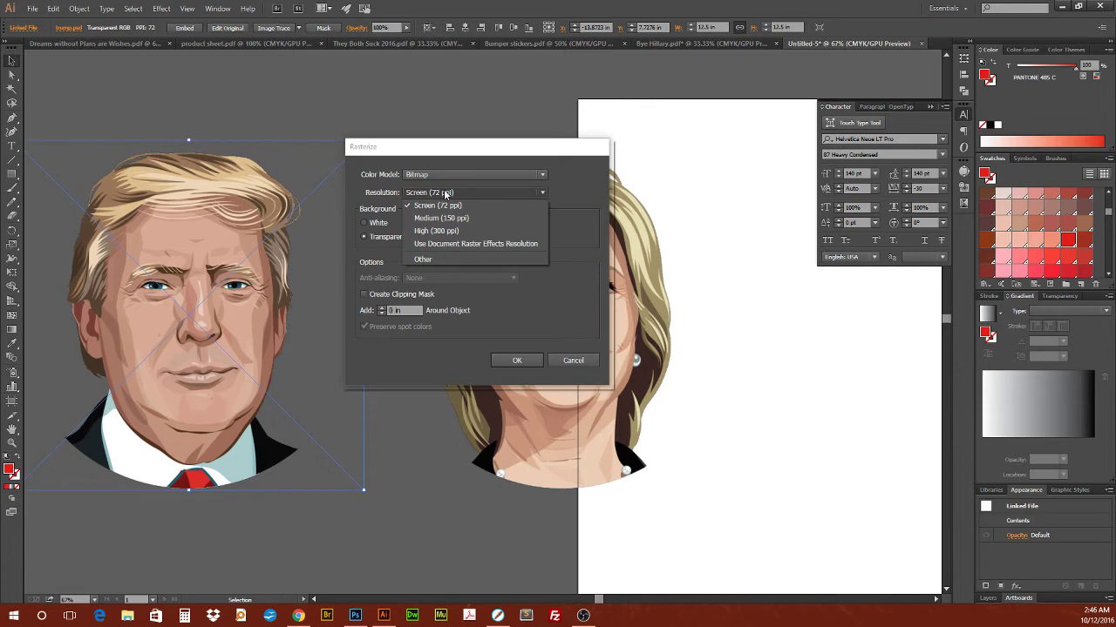
pyautogui.click(431, 259)
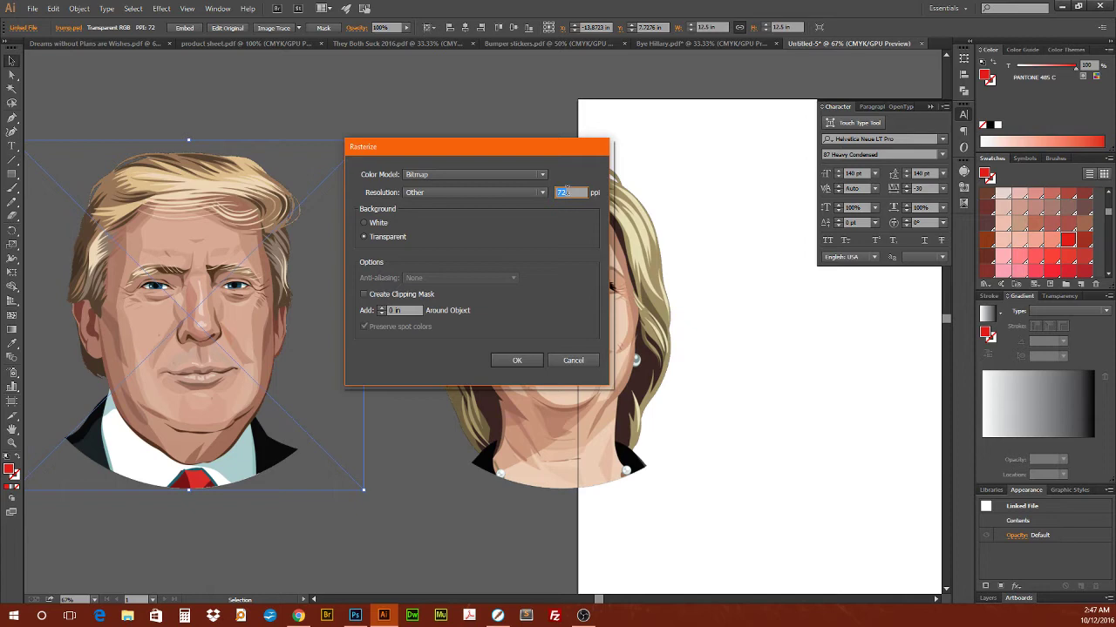
pyautogui.click(431, 193)
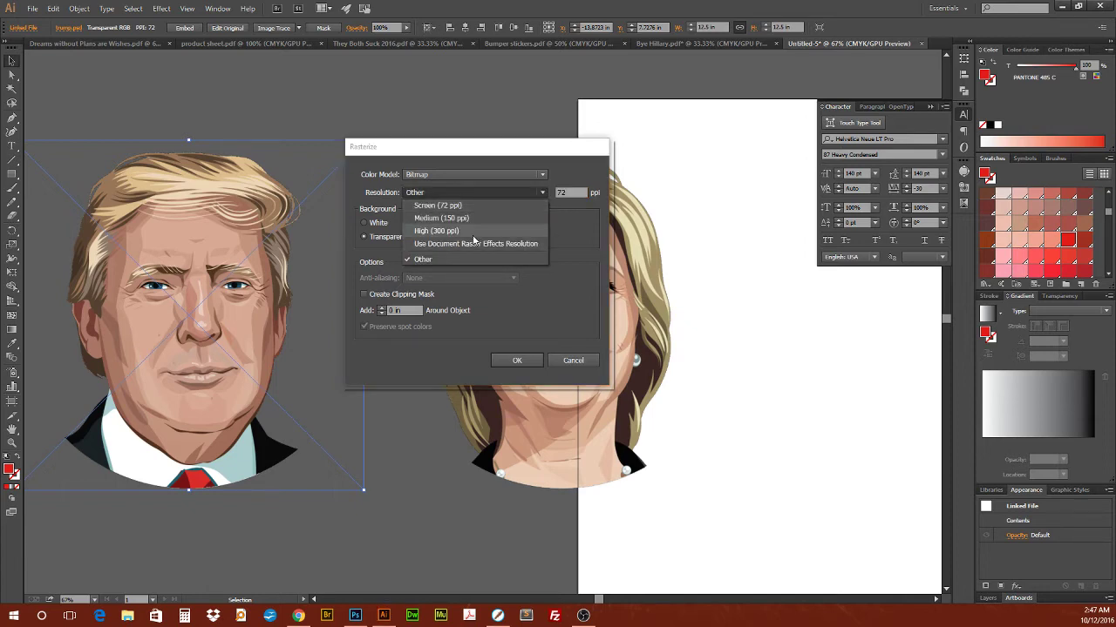
pyautogui.click(461, 205)
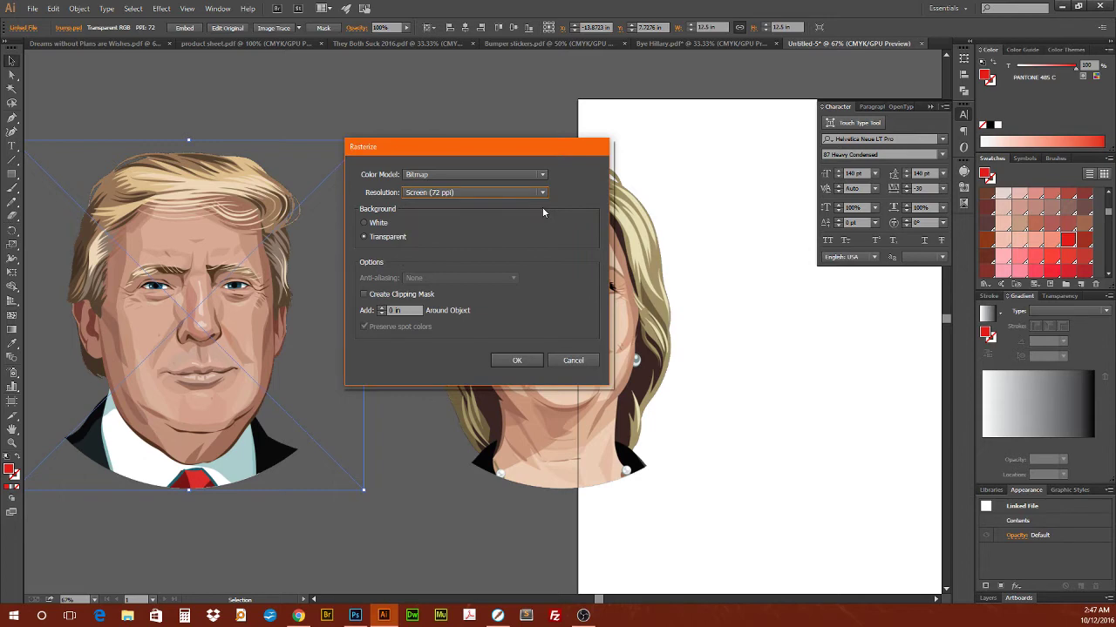
pyautogui.click(449, 193)
pyautogui.click(570, 361)
pyautogui.click(517, 360)
pyautogui.moveTo(416, 468); pyautogui.dragTo(574, 540)
pyautogui.keyDown('shift'); pyautogui.click(573, 540); pyautogui.keyUp('shift')
pyautogui.moveTo(406, 501); pyautogui.dragTo(244, 465)
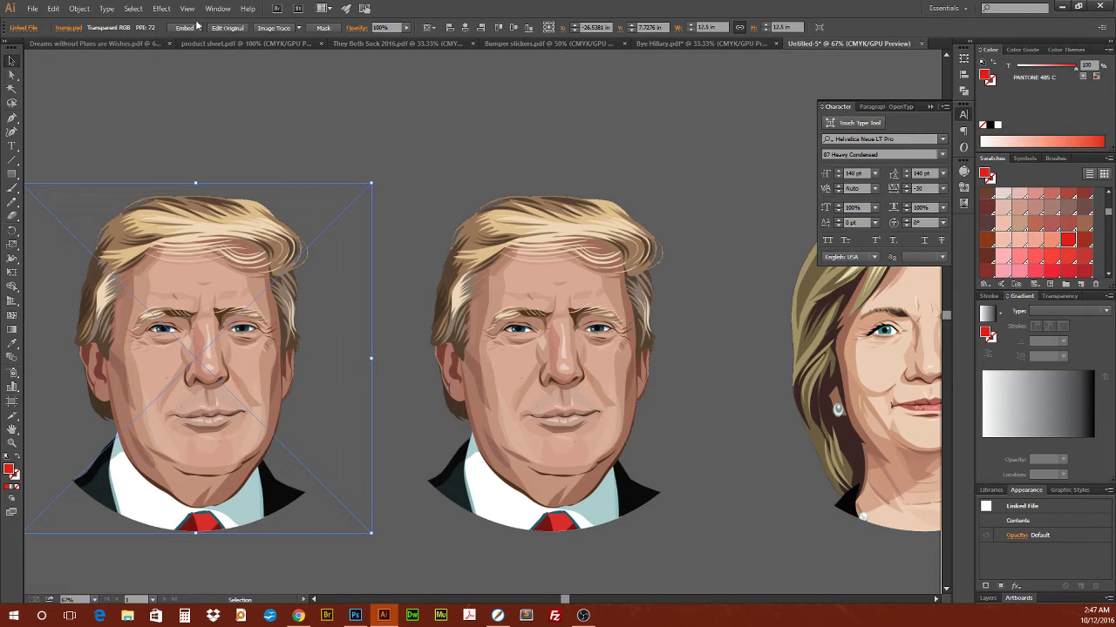
# - Rasterize the left trump.psd copy as Bitmap at Screen 72 ppi with a transparent background
pyautogui.click(79, 9)
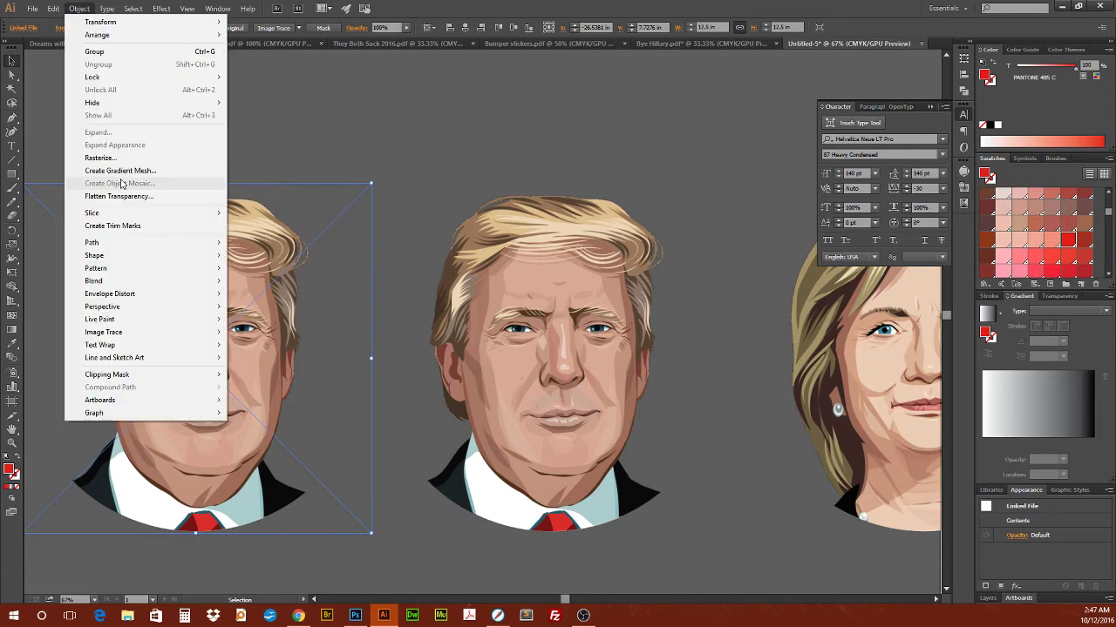
pyautogui.click(100, 158)
pyautogui.click(433, 192)
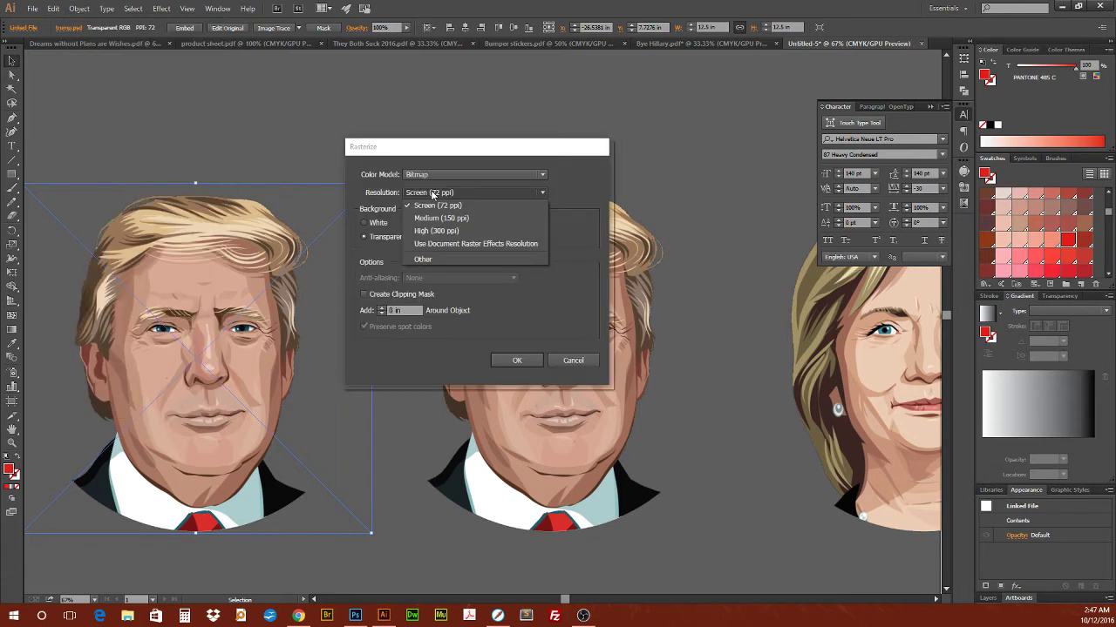
pyautogui.click(436, 206)
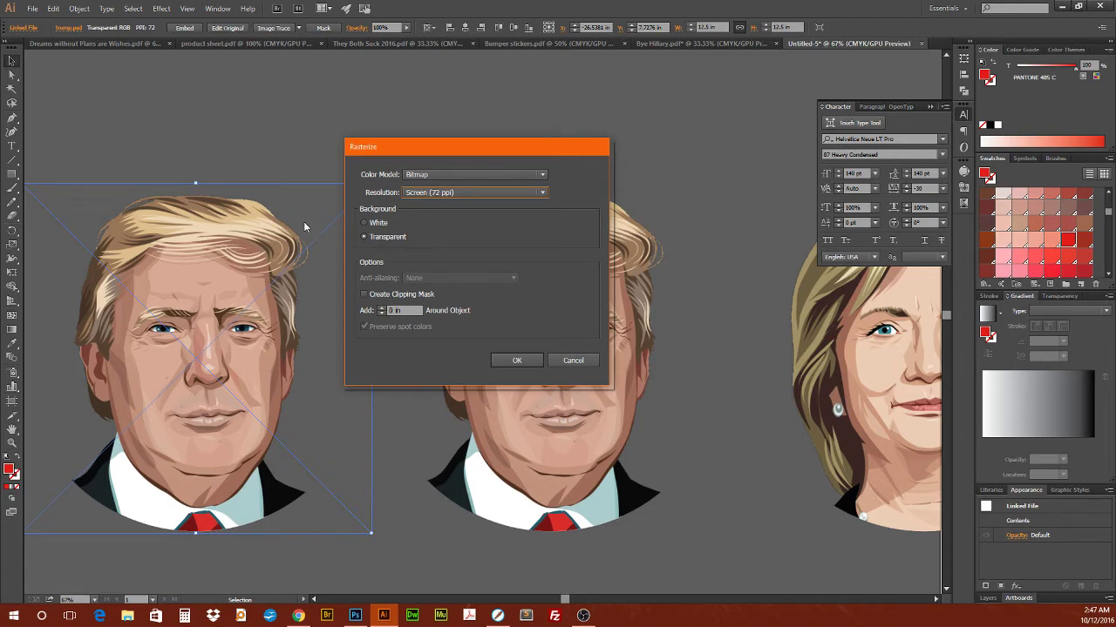
pyautogui.click(503, 359)
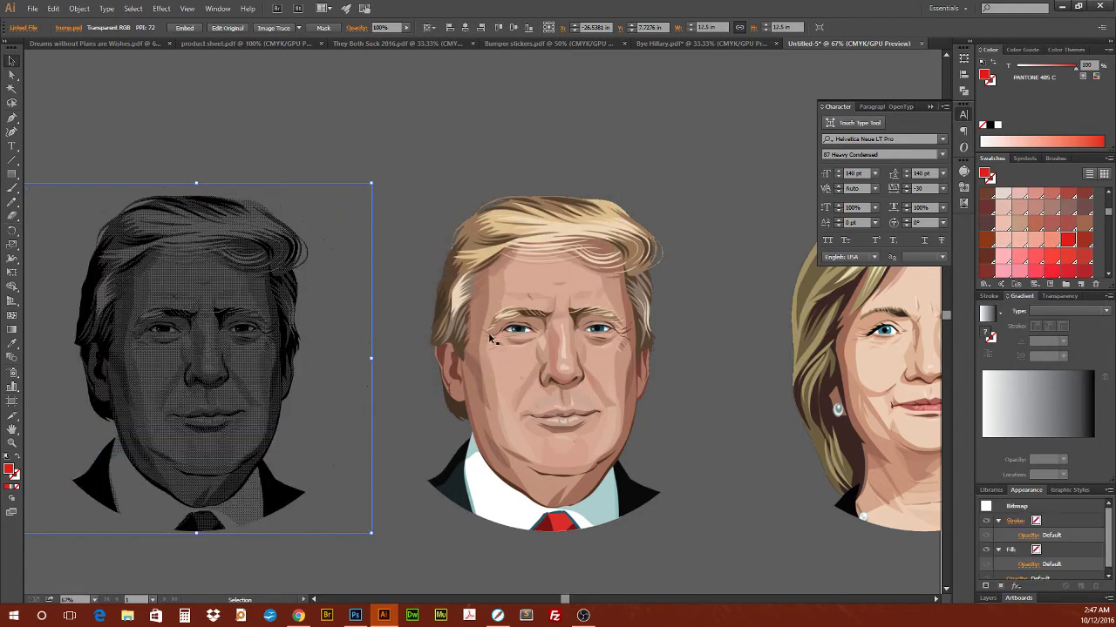
# - Rasterize the colour trump.psd copy as Bitmap at High 300 ppi, then deselect it
pyautogui.click(464, 286)
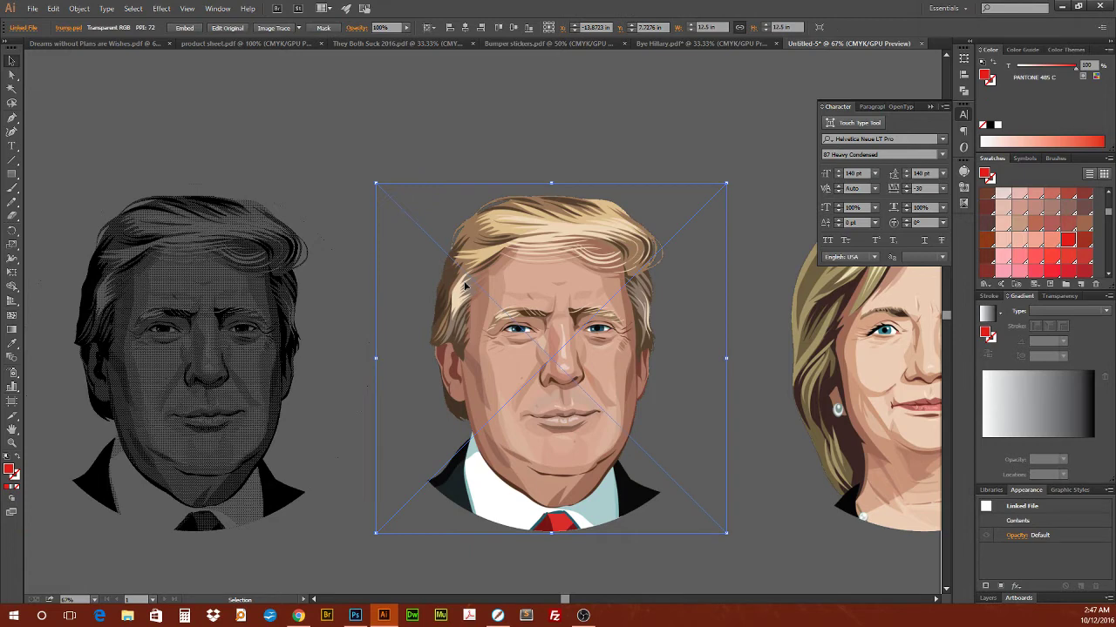
pyautogui.click(79, 8)
pyautogui.click(102, 164)
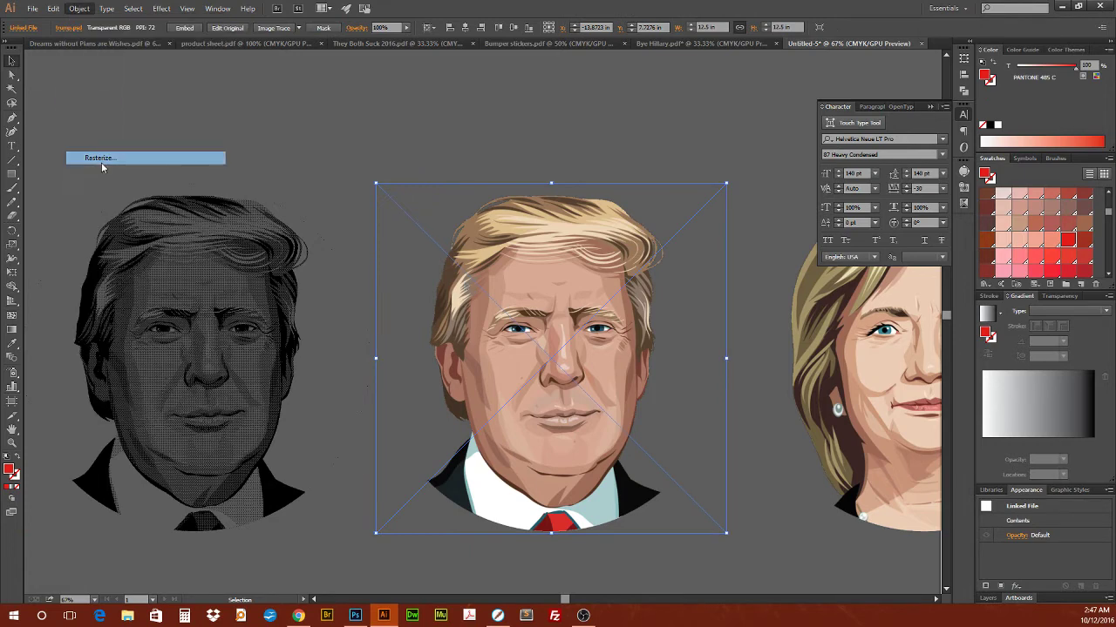
pyautogui.click(411, 192)
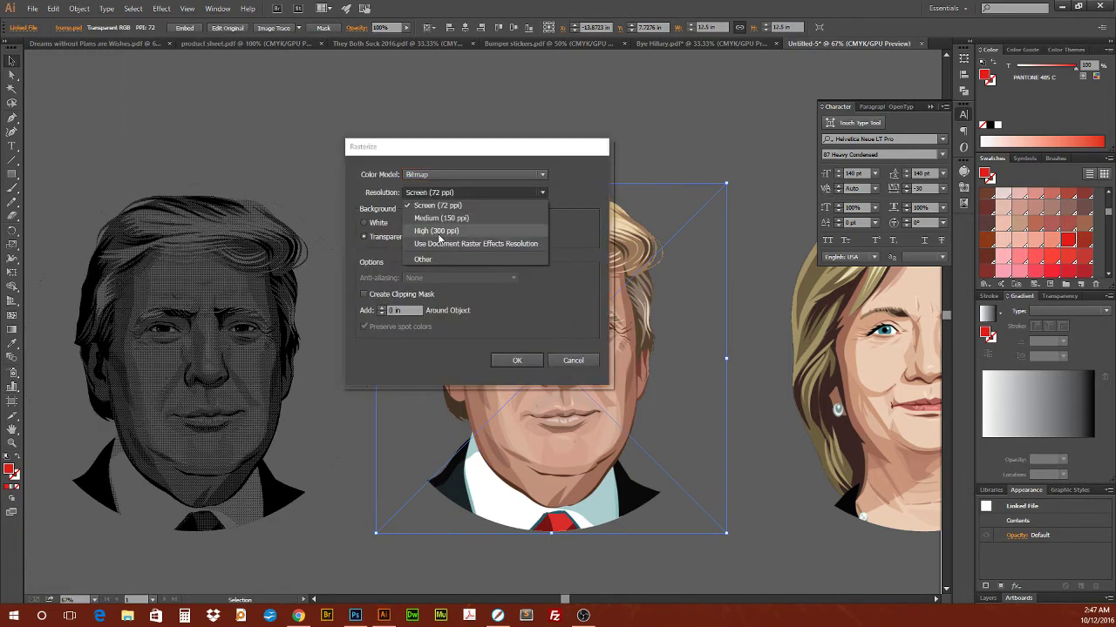
pyautogui.click(439, 233)
pyautogui.click(514, 360)
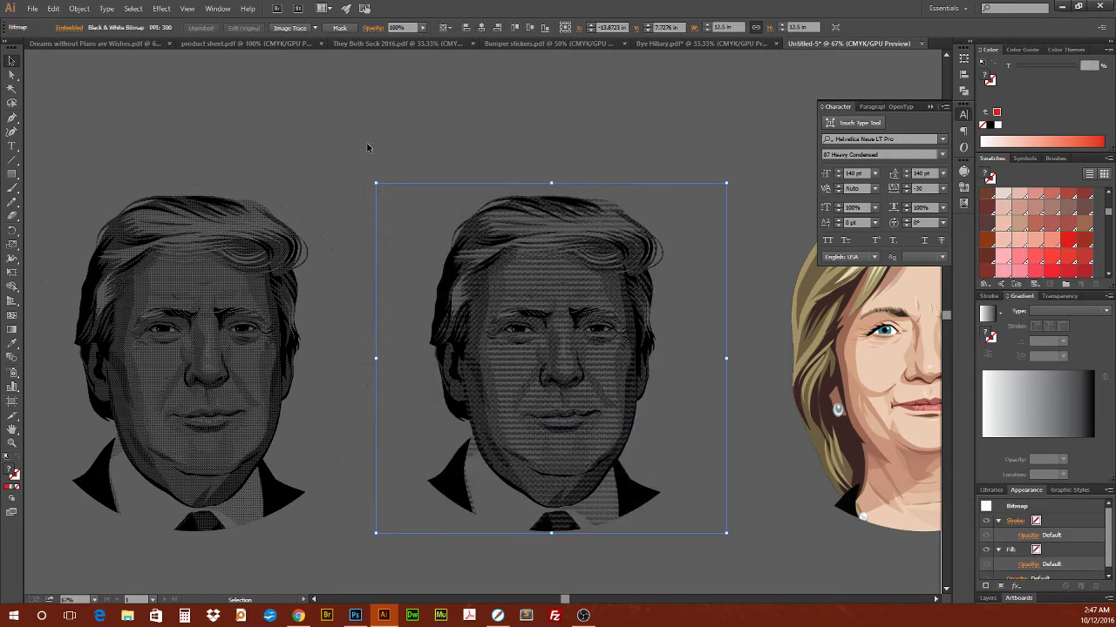
pyautogui.click(367, 145)
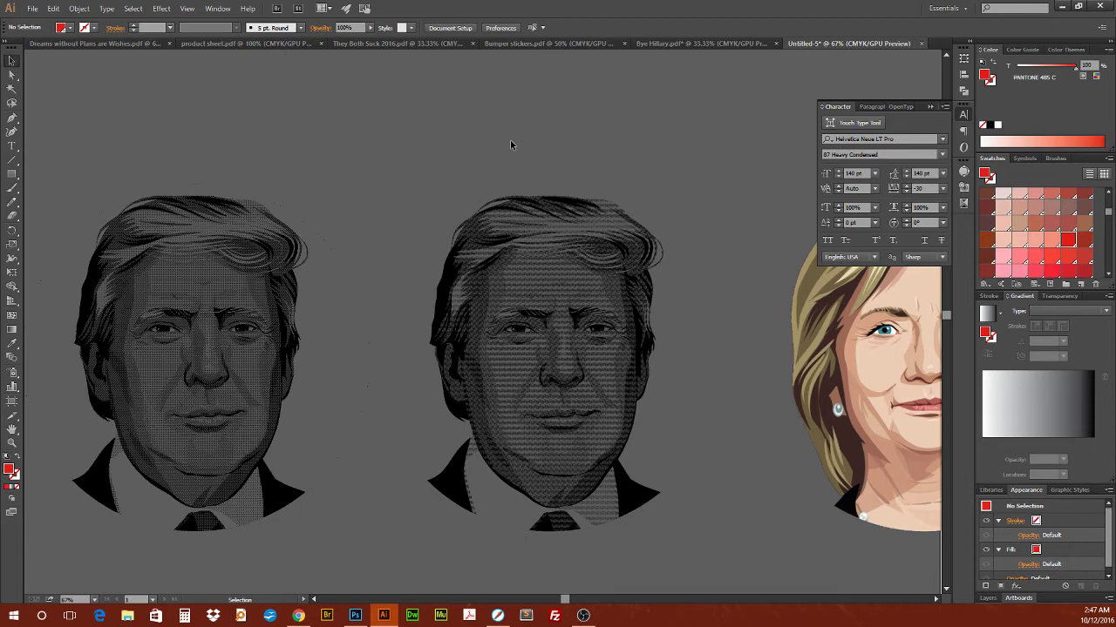
# - Zoom between fit and 100% to compare the two halftones, then select clinton.psd
pyautogui.scroll(3, 687, 390)
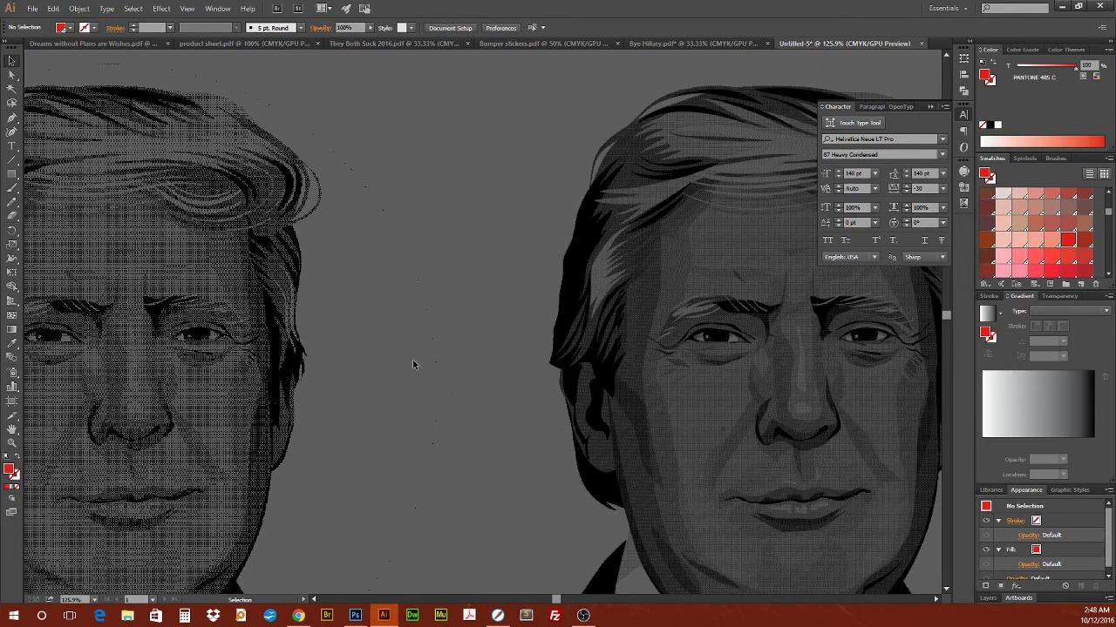
pyautogui.hotkey('ctrl', '0')
pyautogui.hotkey('ctrl', '1')
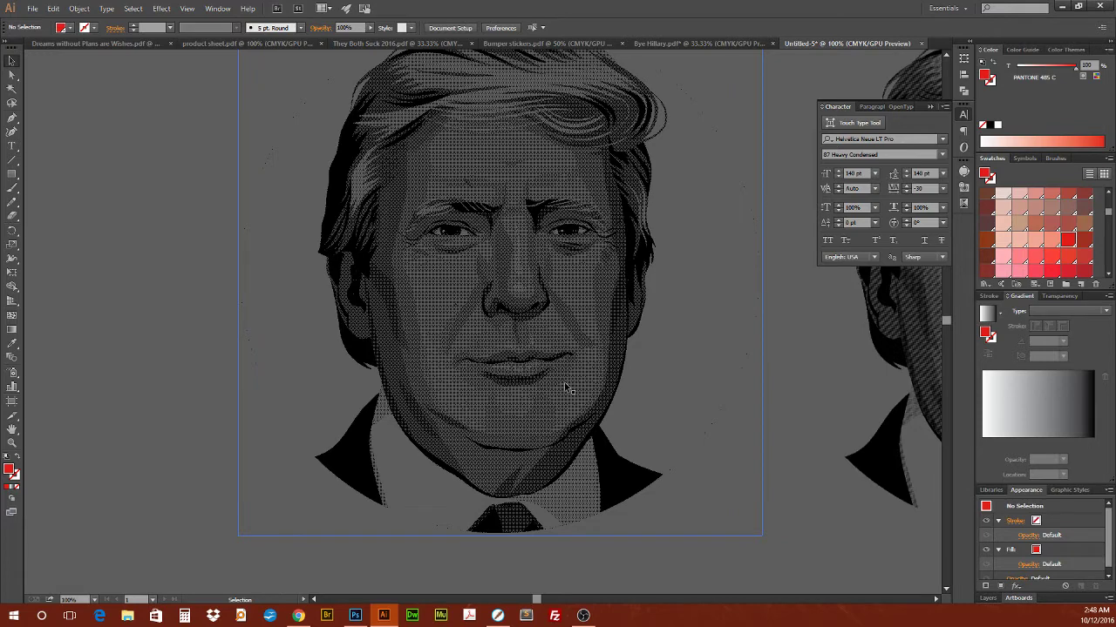
pyautogui.moveTo(564, 381); pyautogui.dragTo(376, 322)
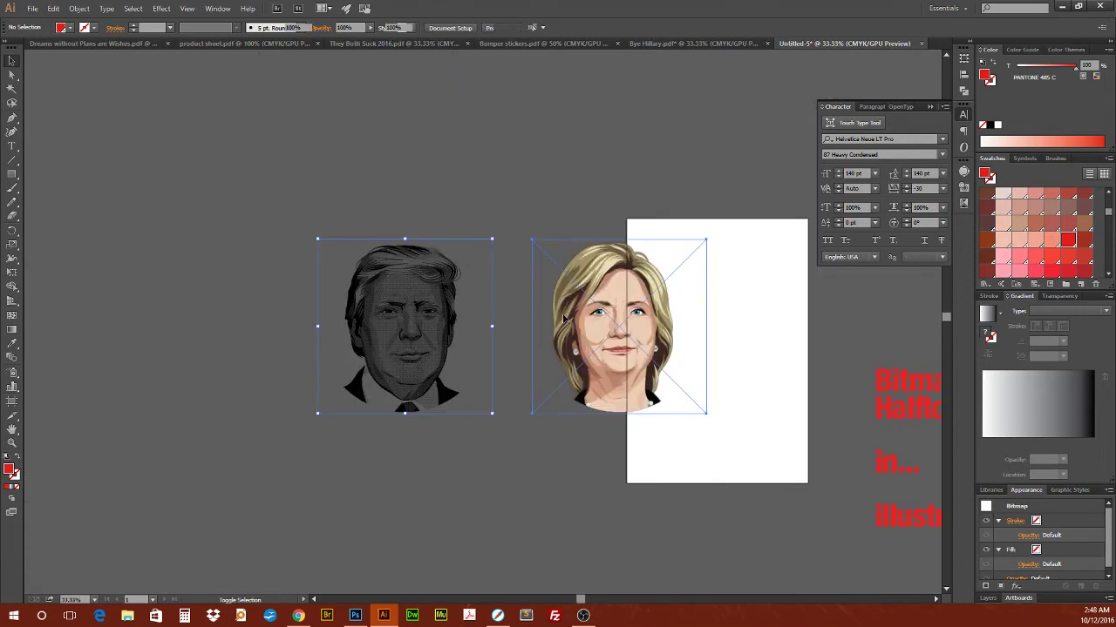
pyautogui.click(564, 319)
pyautogui.moveTo(564, 319); pyautogui.dragTo(460, 292)
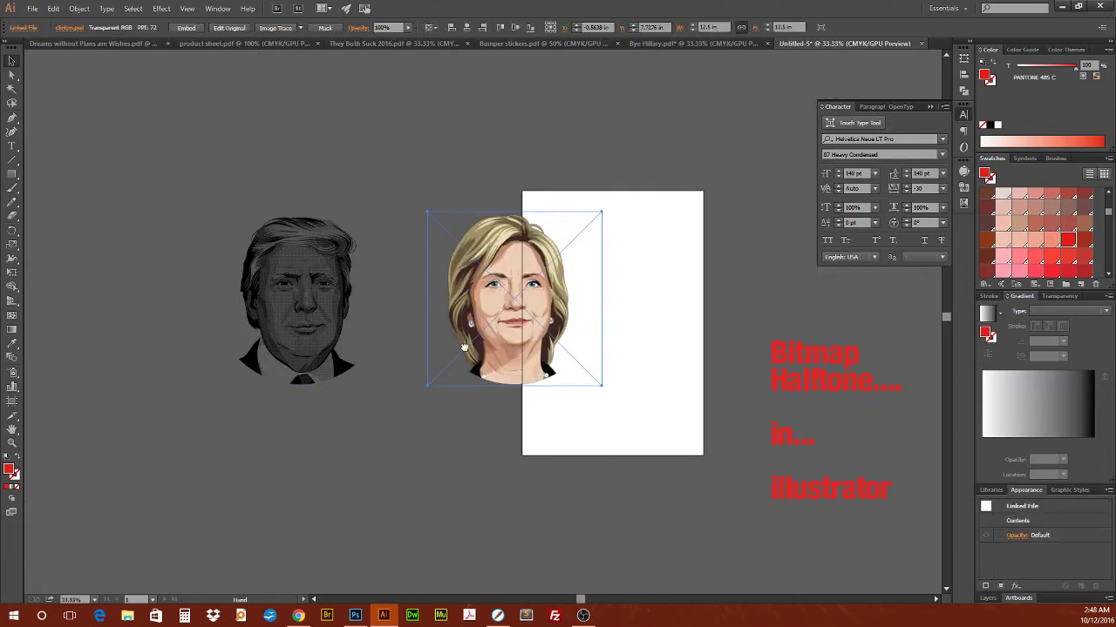
# - Shift both portraits left and rasterize clinton.psd as Bitmap at Screen 72 ppi
pyautogui.moveTo(512, 340); pyautogui.dragTo(439, 340)
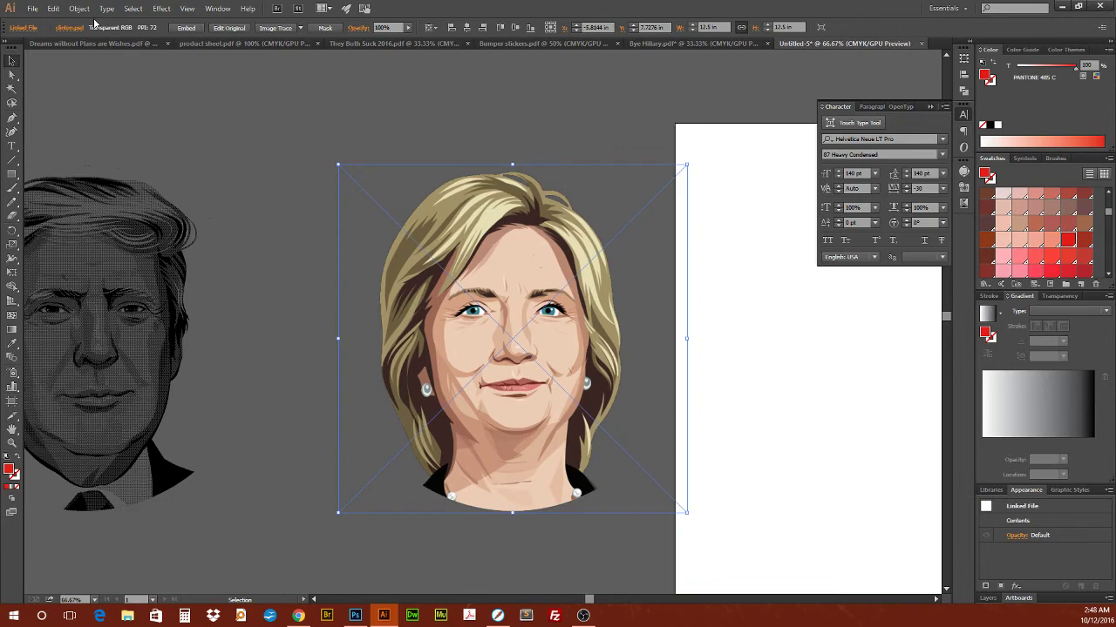
pyautogui.click(79, 7)
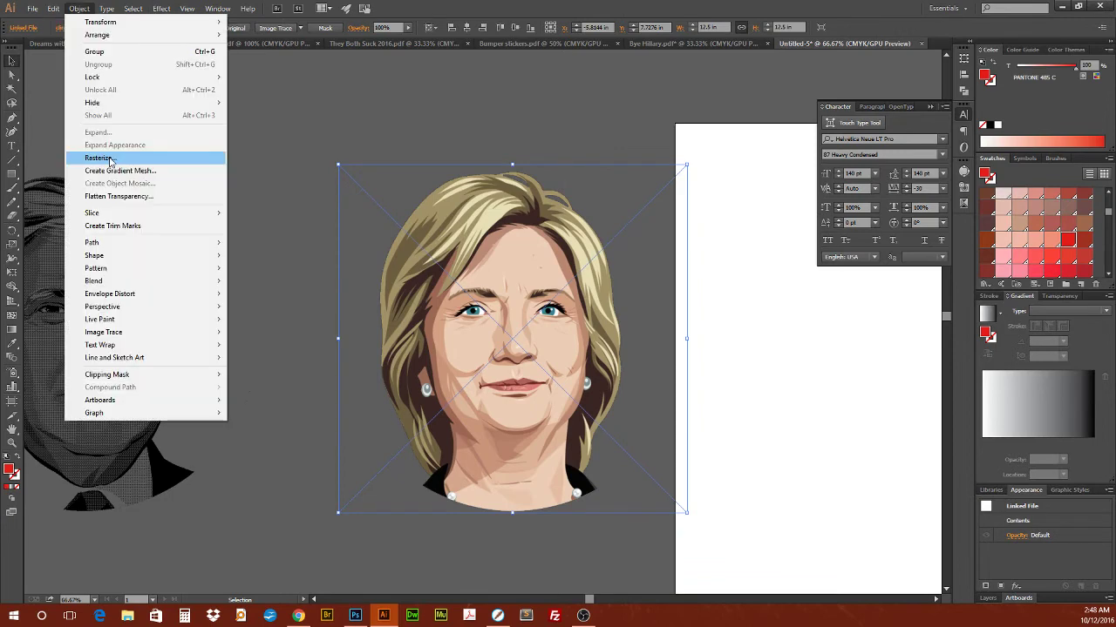
pyautogui.click(113, 154)
pyautogui.click(471, 175)
pyautogui.click(471, 176)
pyautogui.click(405, 174)
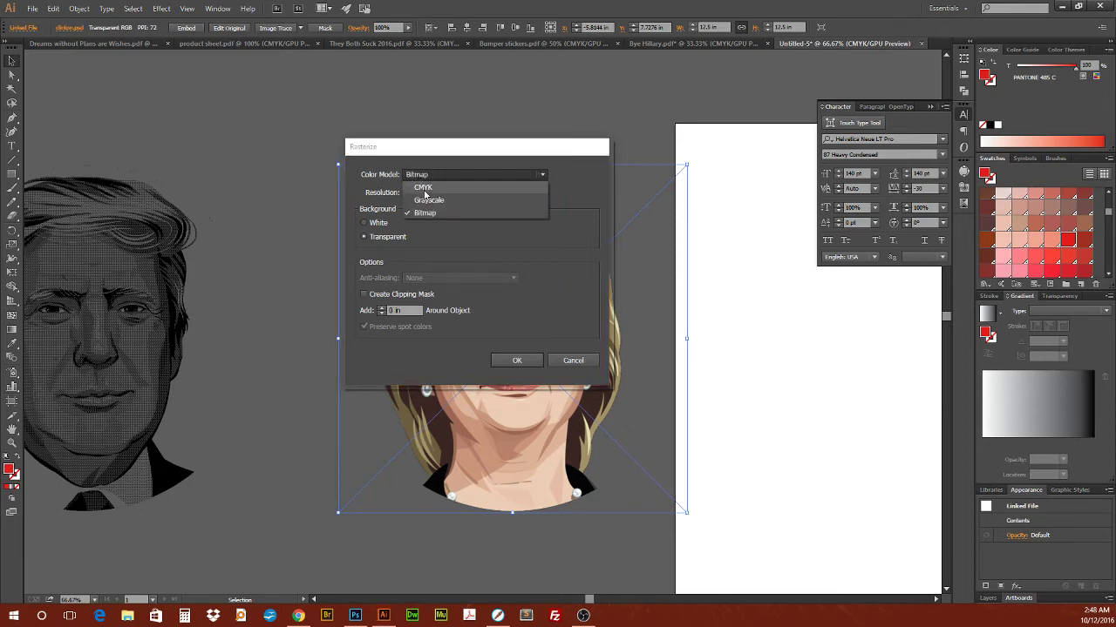
pyautogui.click(423, 187)
pyautogui.click(428, 175)
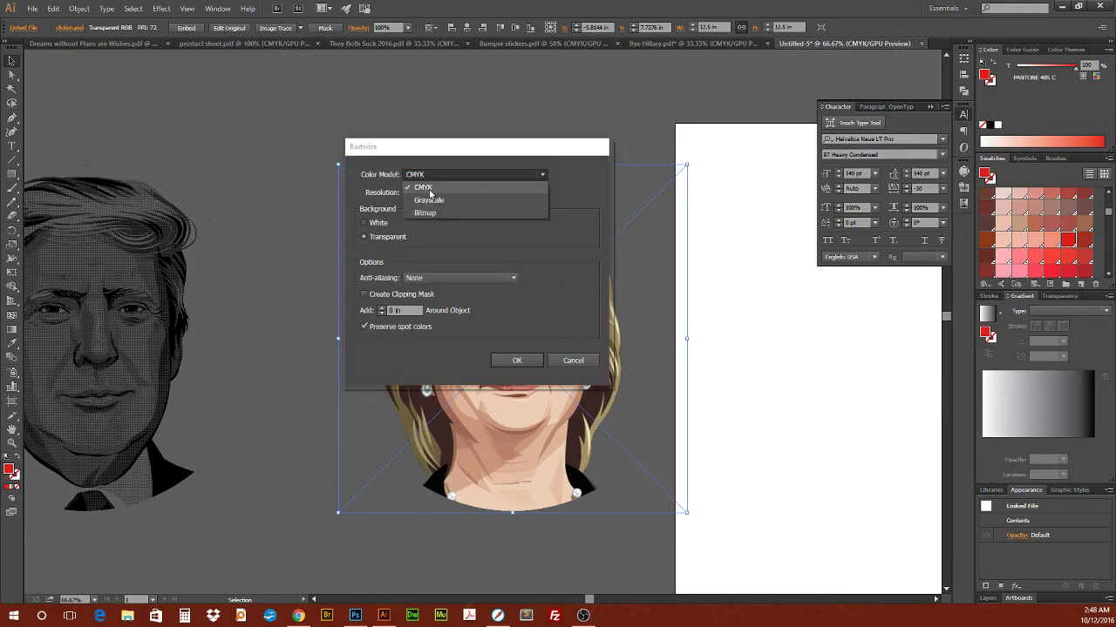
pyautogui.click(425, 213)
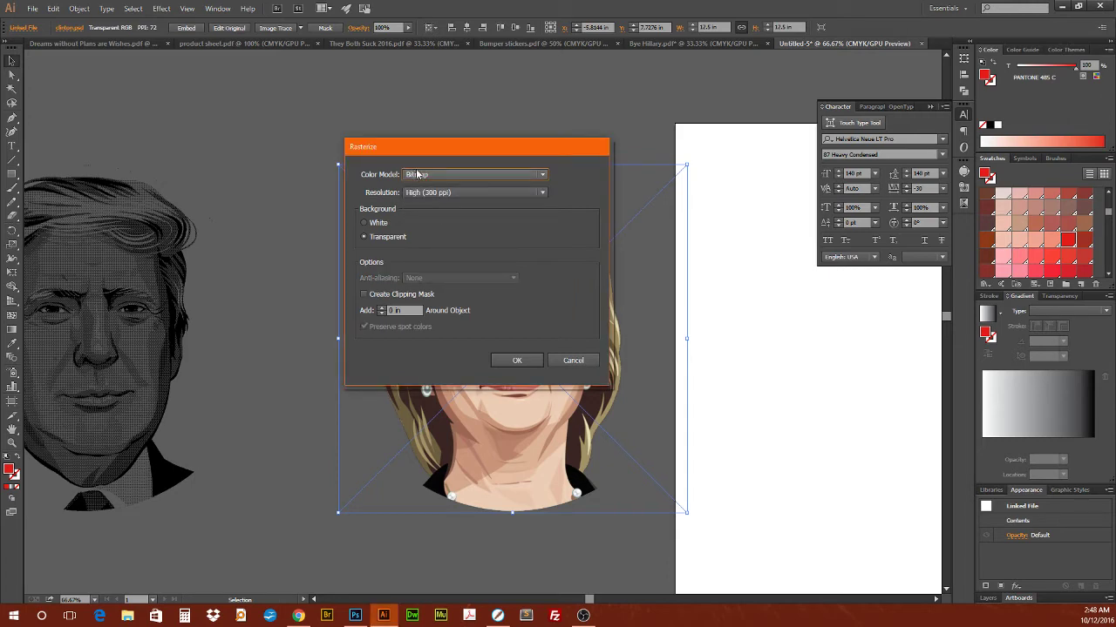
pyautogui.click(464, 193)
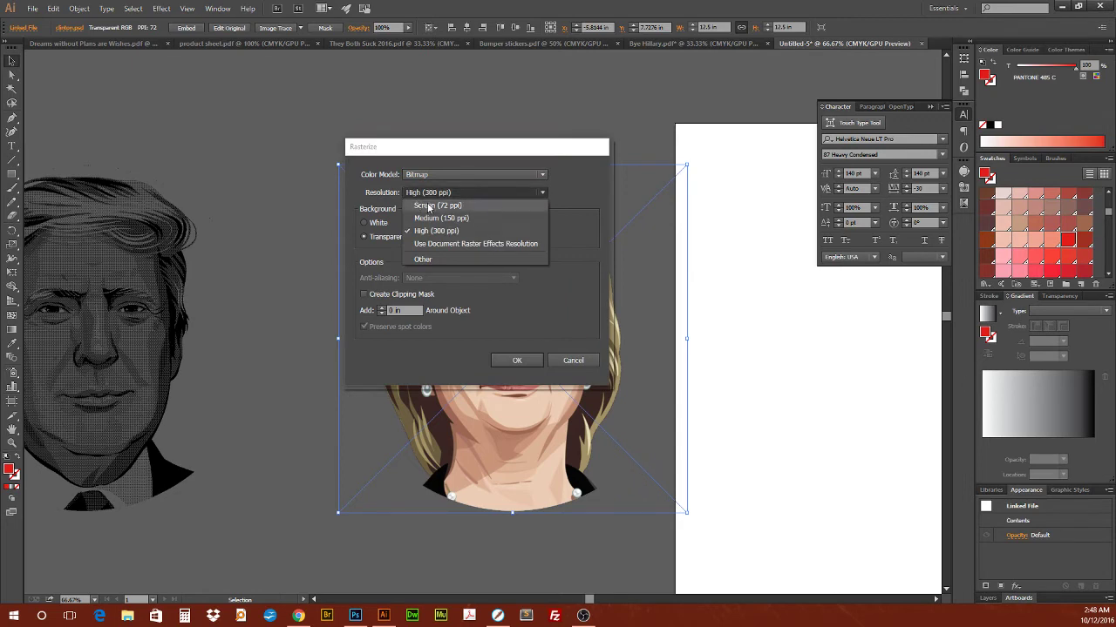
pyautogui.click(429, 206)
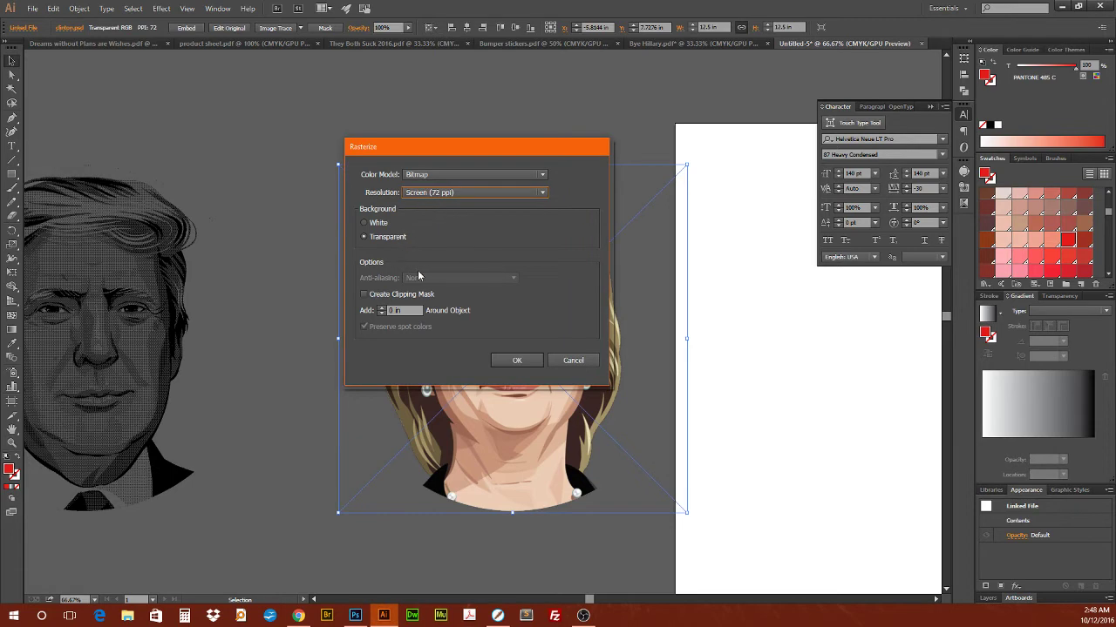
pyautogui.click(516, 360)
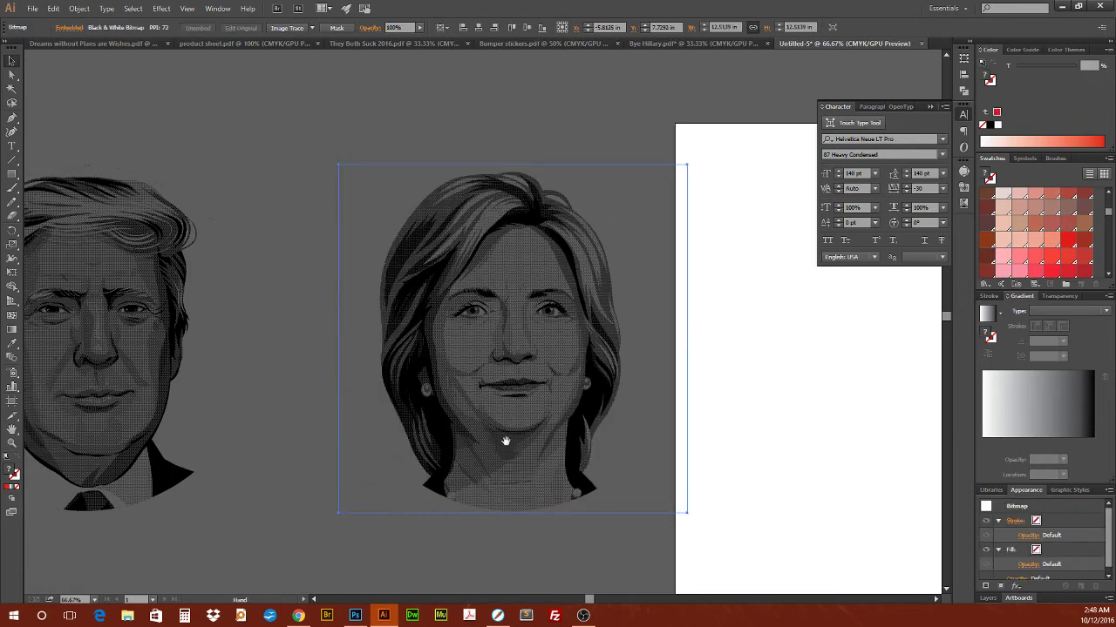
# - Move the clinton halftone onto the artboard and centre it horizontally
pyautogui.moveTo(506, 442); pyautogui.dragTo(312, 428)
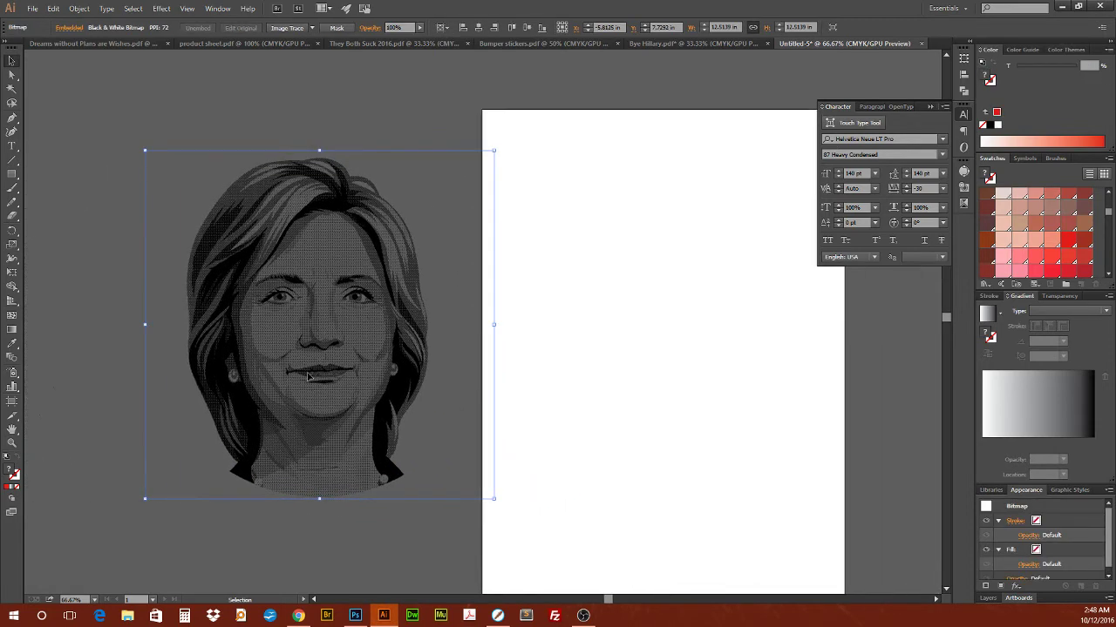
pyautogui.moveTo(273, 352); pyautogui.dragTo(558, 445)
pyautogui.hscroll(3, 614, 432)
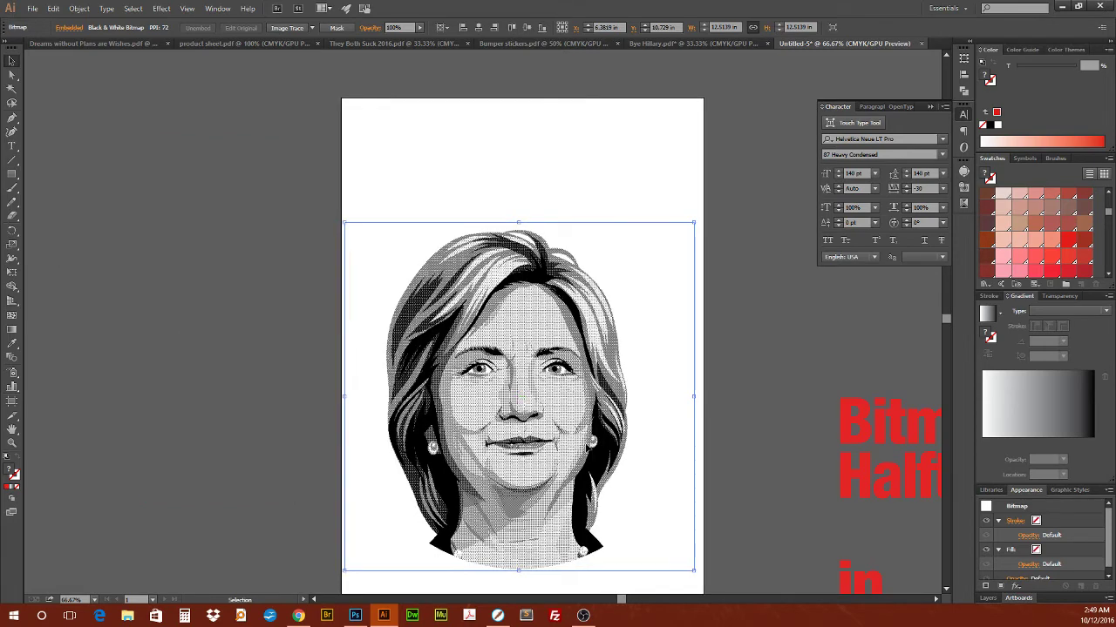
pyautogui.click(480, 28)
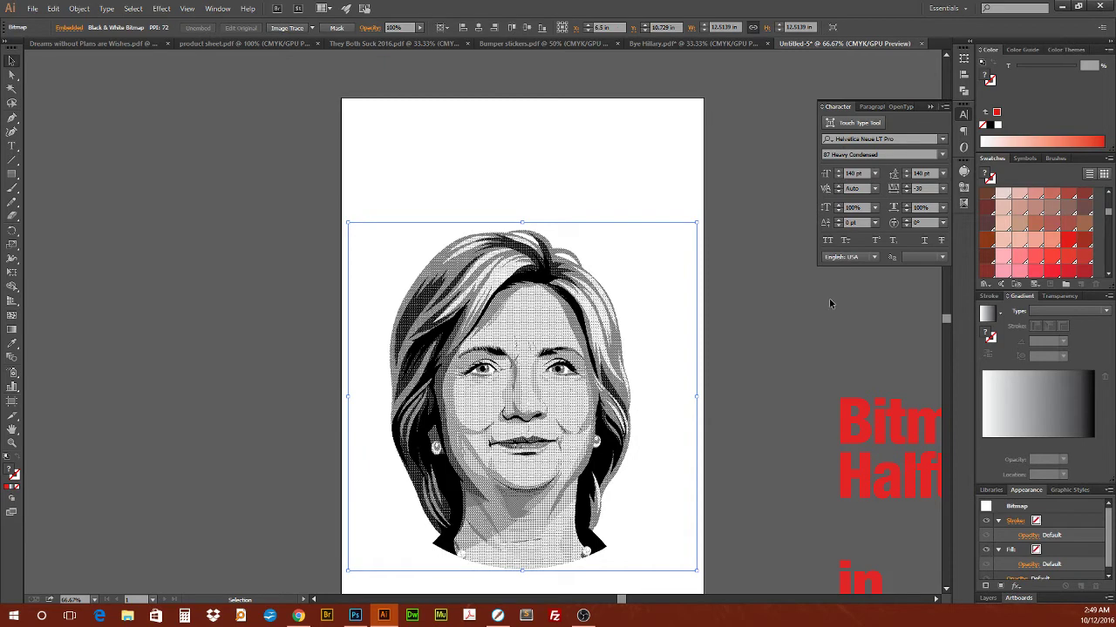
pyautogui.scroll(-3, 1043, 202)
pyautogui.scroll(3, 1043, 202)
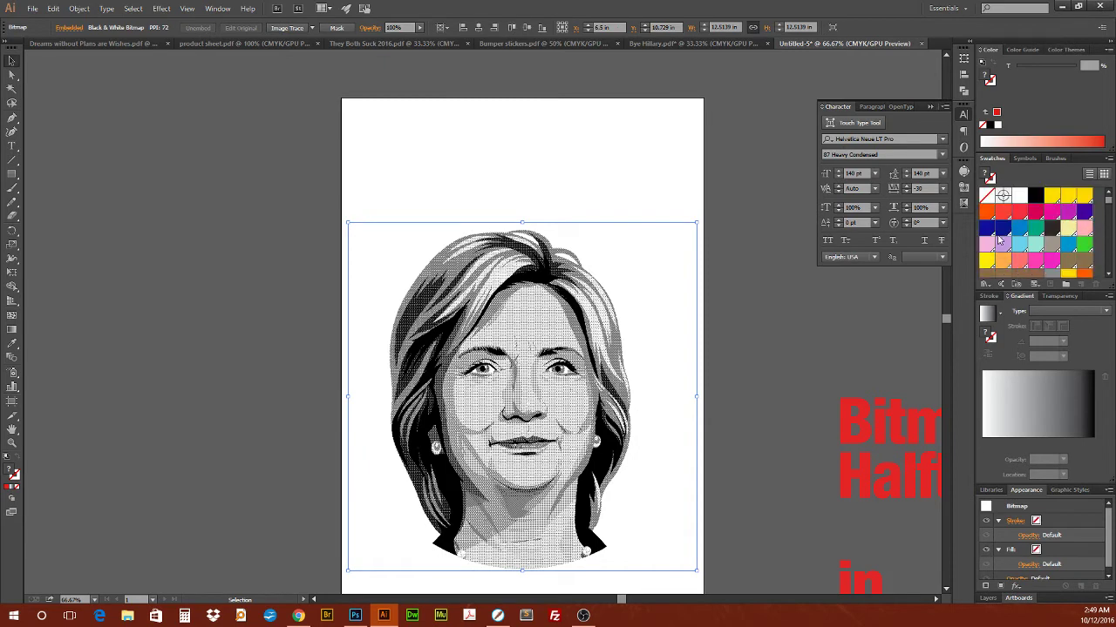
# - Try several swatch colours on the portrait, settling on Warm Red
pyautogui.click(1003, 229)
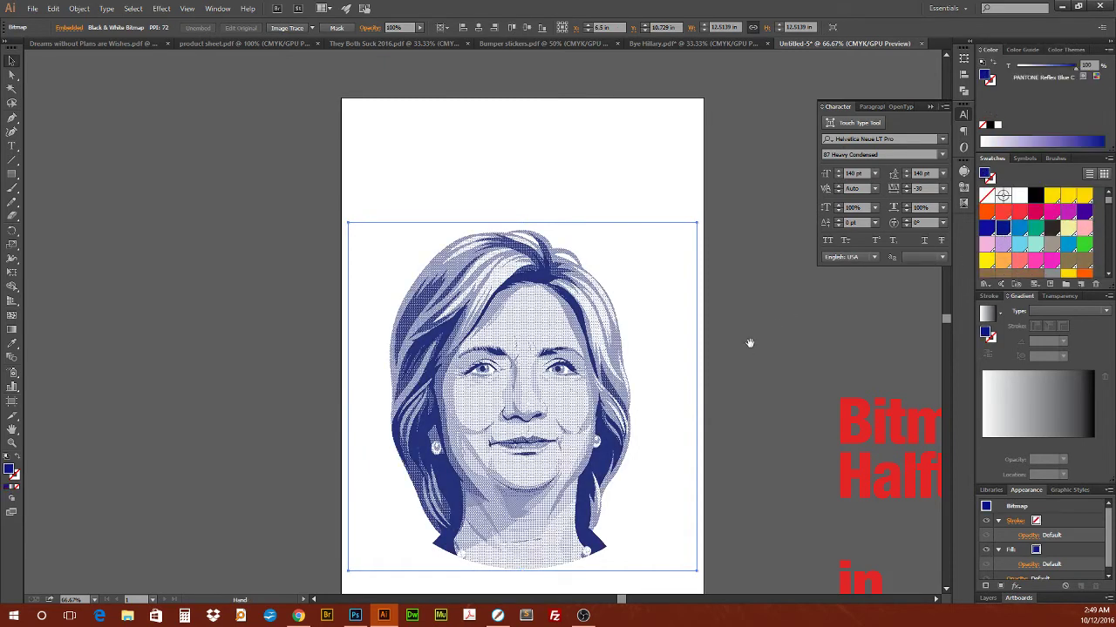
pyautogui.scroll(-2, 732, 340)
pyautogui.hotkey('ctrl', '1')
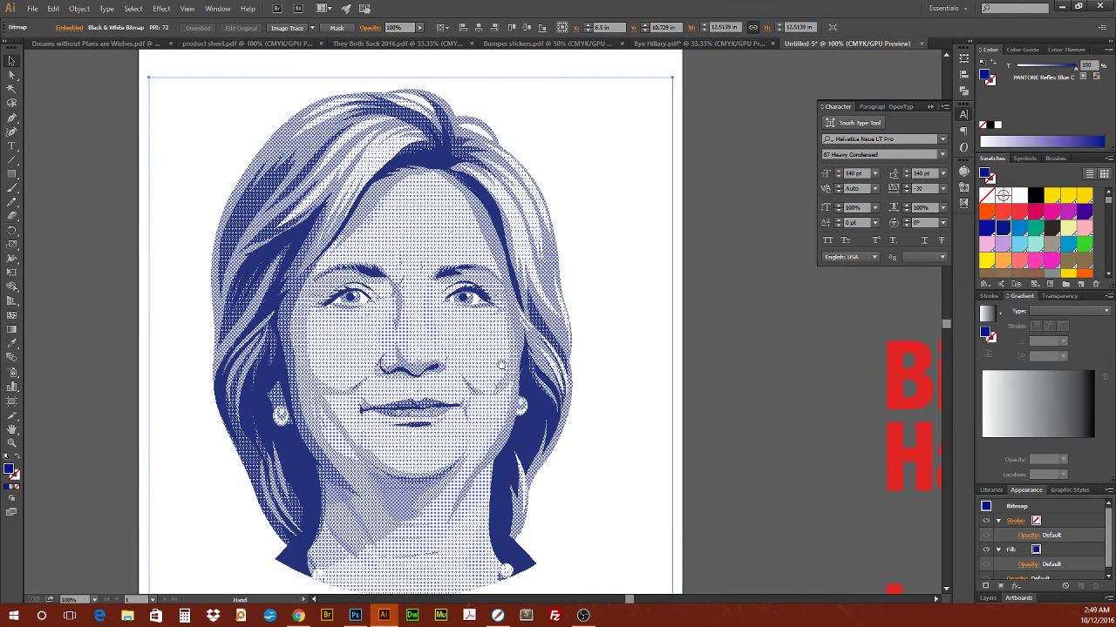
pyautogui.hotkey('ctrl', '-')
pyautogui.hotkey('ctrl', '-')
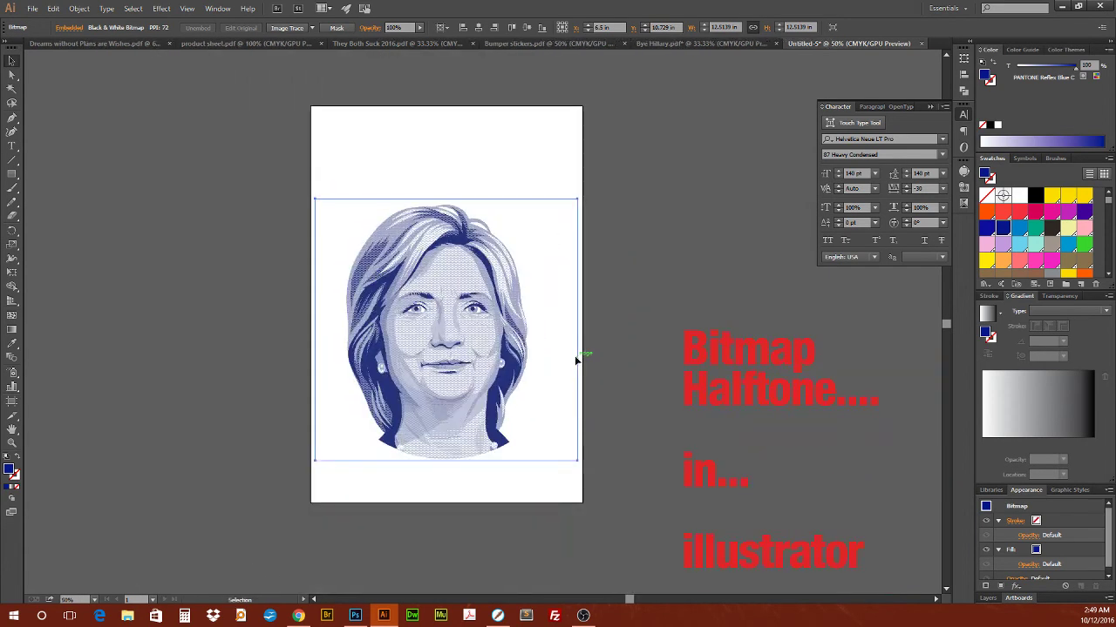
pyautogui.click(1037, 230)
pyautogui.click(1019, 261)
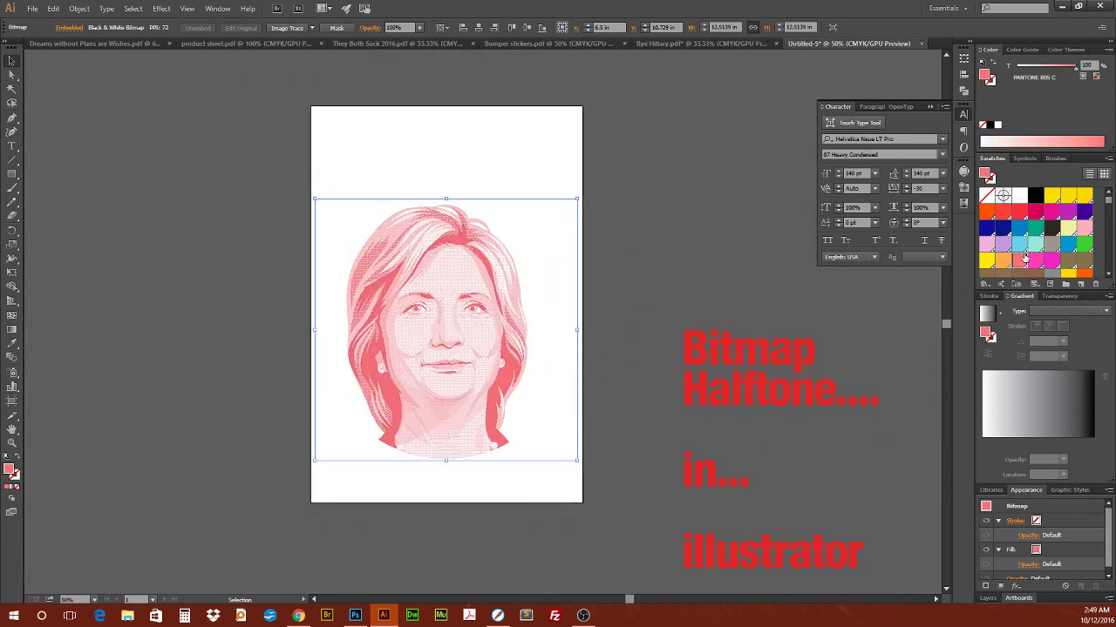
pyautogui.click(1035, 244)
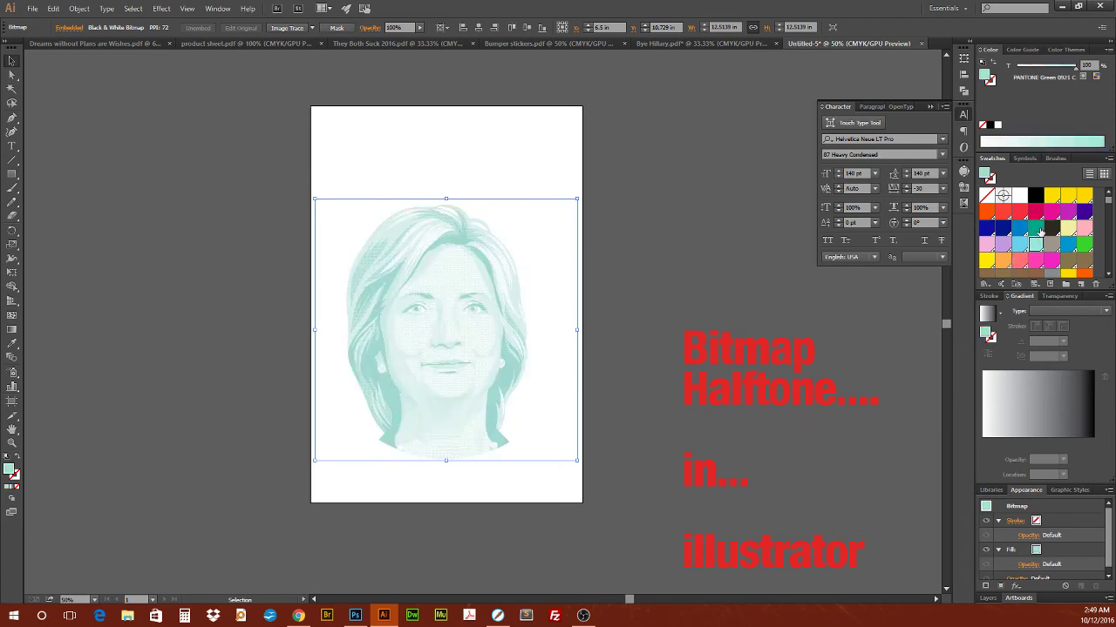
pyautogui.click(1035, 228)
pyautogui.click(1003, 212)
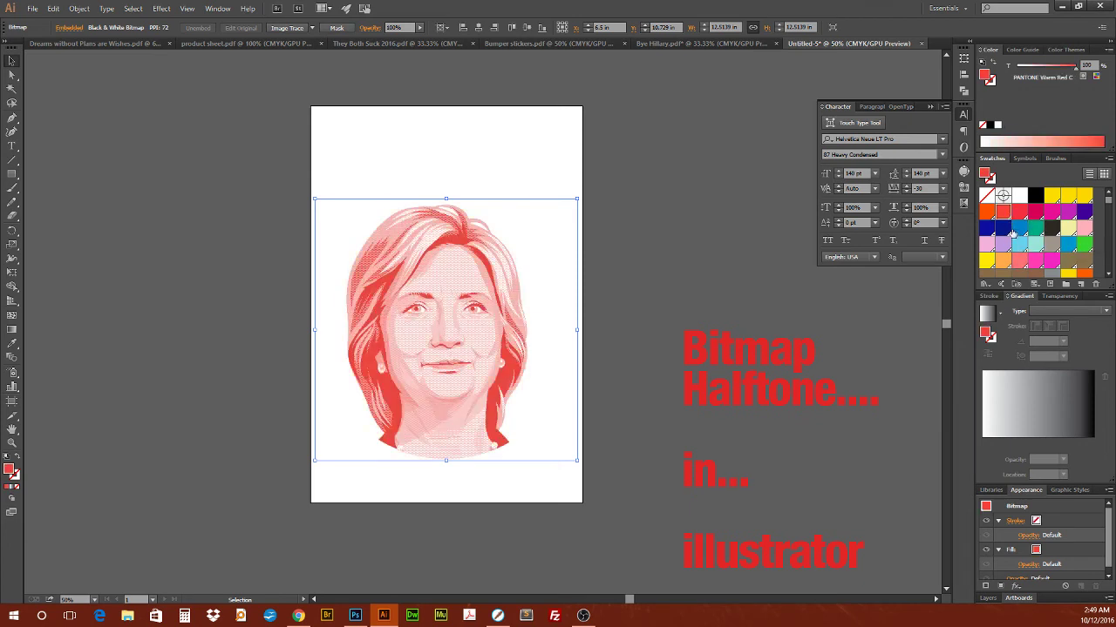
# - Drop the red portrait about 2 in lower on the artboard and deselect it
pyautogui.moveTo(640, 296); pyautogui.dragTo(700, 331)
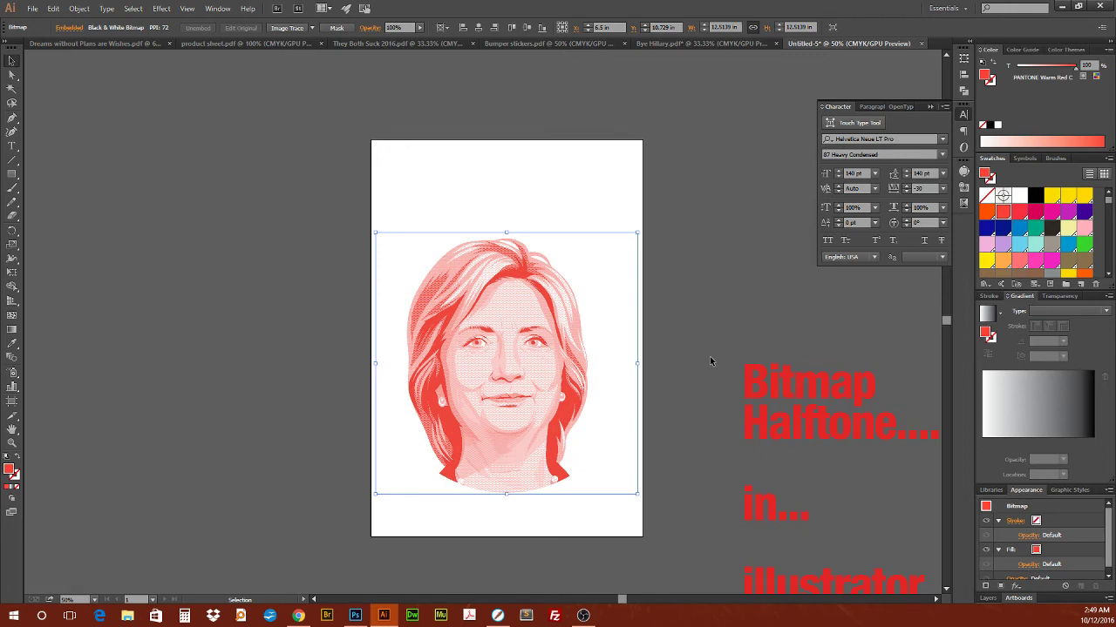
pyautogui.moveTo(575, 360); pyautogui.dragTo(575, 402)
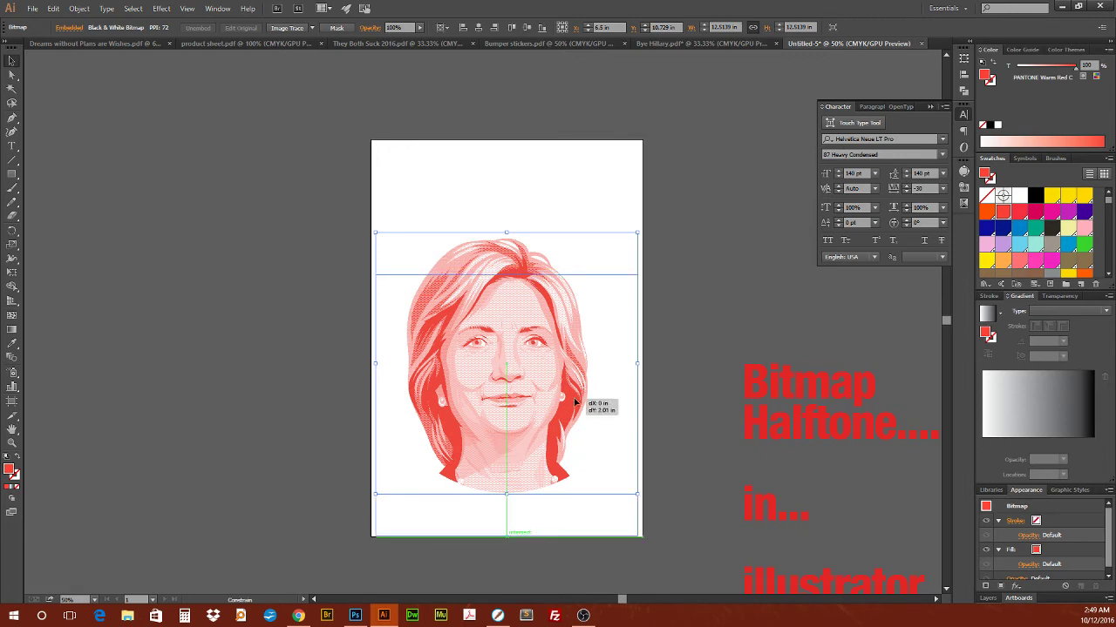
pyautogui.moveTo(575, 401); pyautogui.dragTo(575, 402)
pyautogui.click(661, 360)
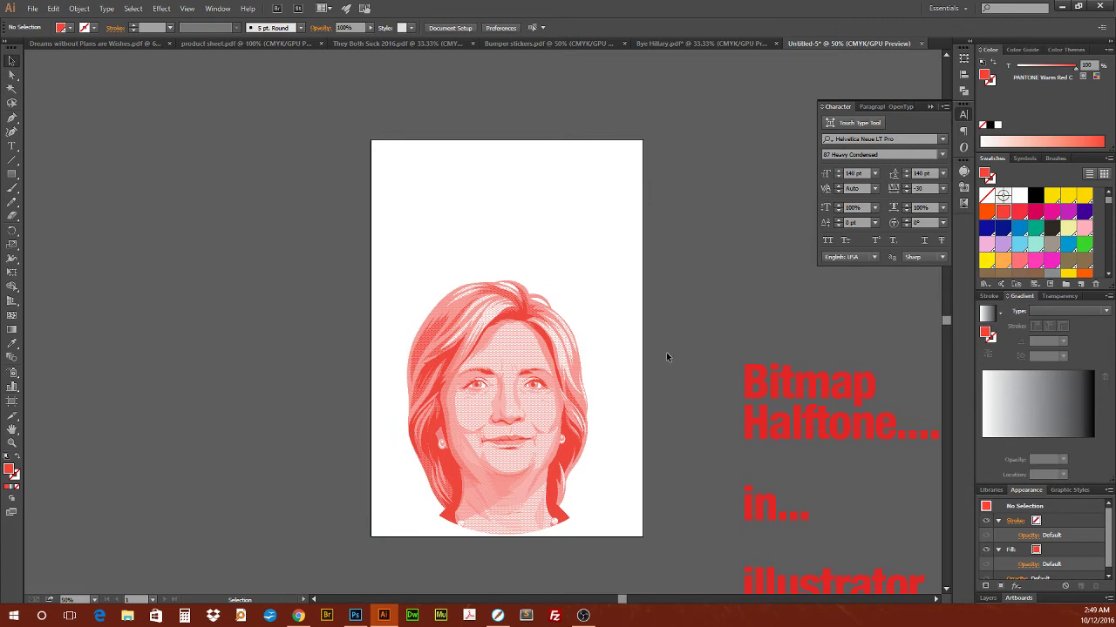
# - Stack the man's halftone portrait above the woman's on the artboard
pyautogui.click(538, 388)
pyautogui.press('space')
pyautogui.moveTo(642, 392); pyautogui.dragTo(732, 415)
pyautogui.moveTo(592, 472); pyautogui.dragTo(601, 214)
# - Give the man's portrait a red swatch and reposition both portraits together
pyautogui.click(1002, 228)
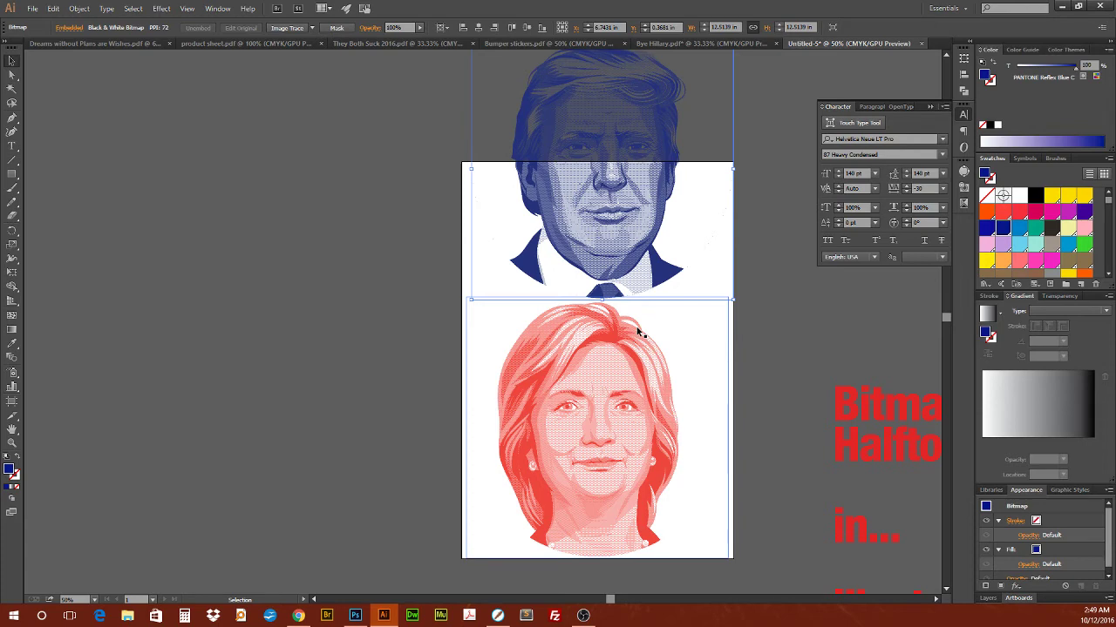
pyautogui.keyDown('shift'); pyautogui.click(623, 385); pyautogui.keyUp('shift')
pyautogui.moveTo(622, 385); pyautogui.dragTo(610, 357)
pyautogui.moveTo(685, 319); pyautogui.dragTo(558, 290)
pyautogui.click(585, 277)
# - Colour the woman's portrait Reflex Blue and move the title text closer to the portraits
pyautogui.click(384, 273)
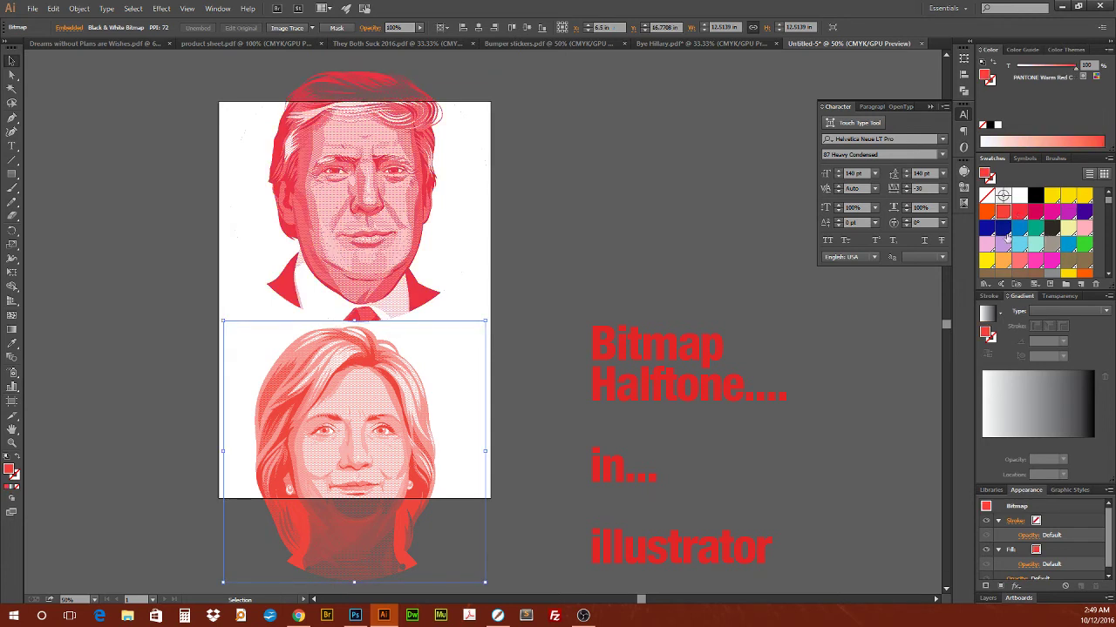
pyautogui.click(1004, 230)
pyautogui.click(693, 280)
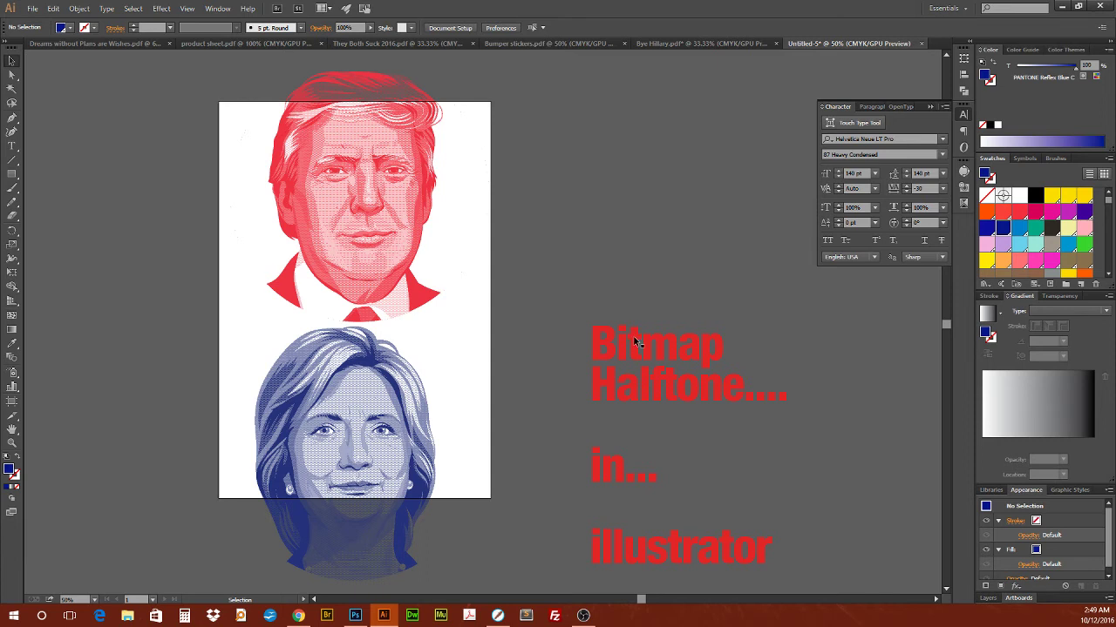
pyautogui.moveTo(636, 352); pyautogui.dragTo(572, 175)
pyautogui.hotkey('ctrl', 'shift', 'a')
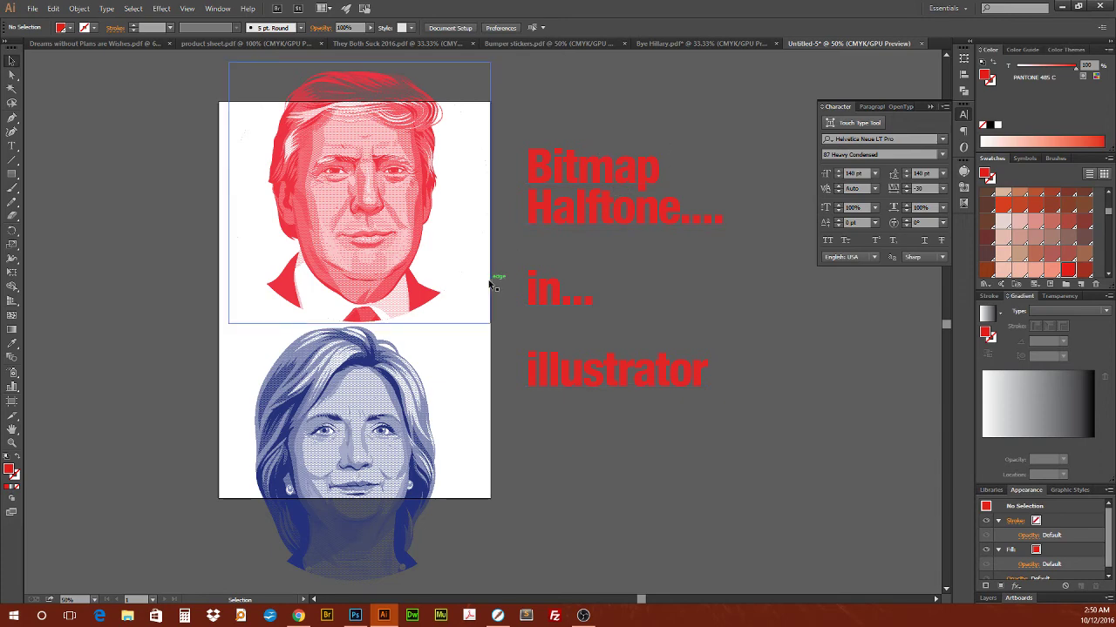
pyautogui.moveTo(494, 279); pyautogui.dragTo(785, 325)
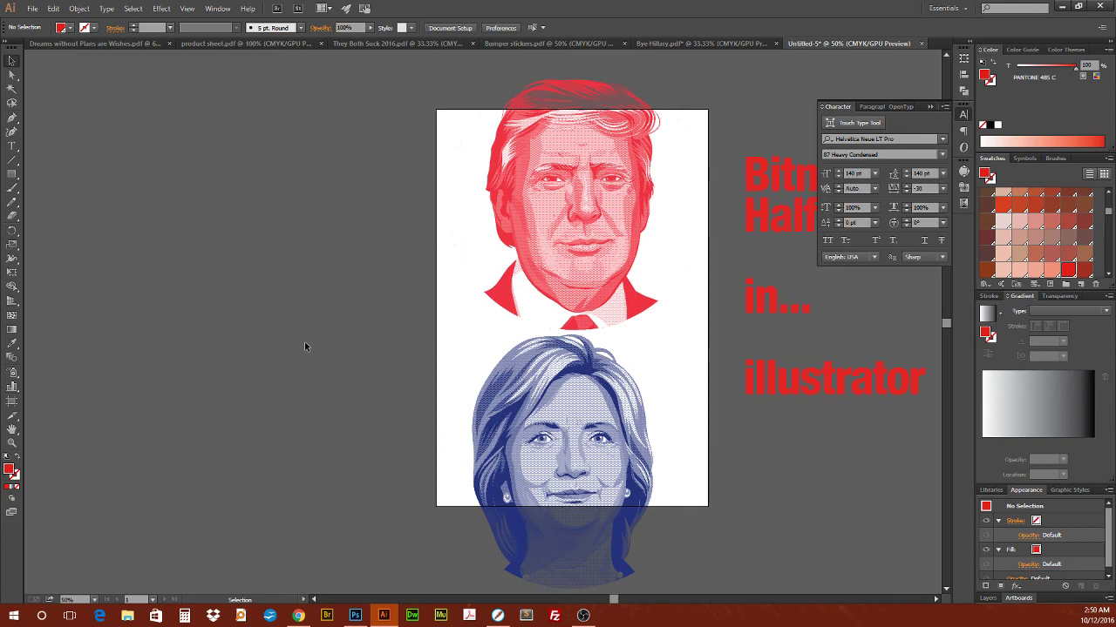
pyautogui.hotkey('ctrl', 'shift', 'p')
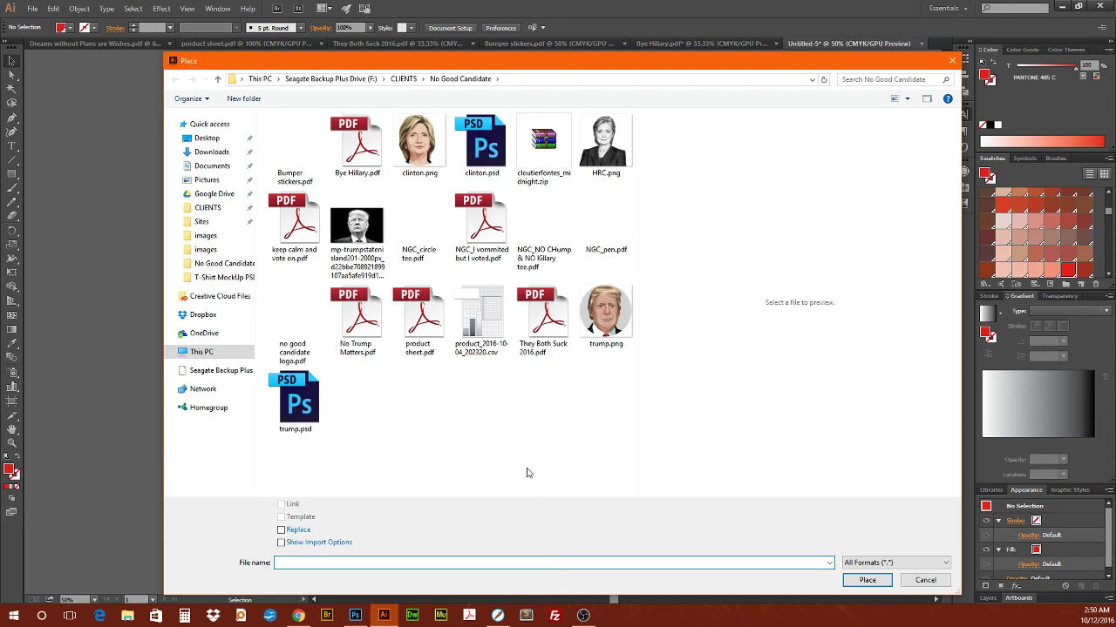
pyautogui.click(914, 578)
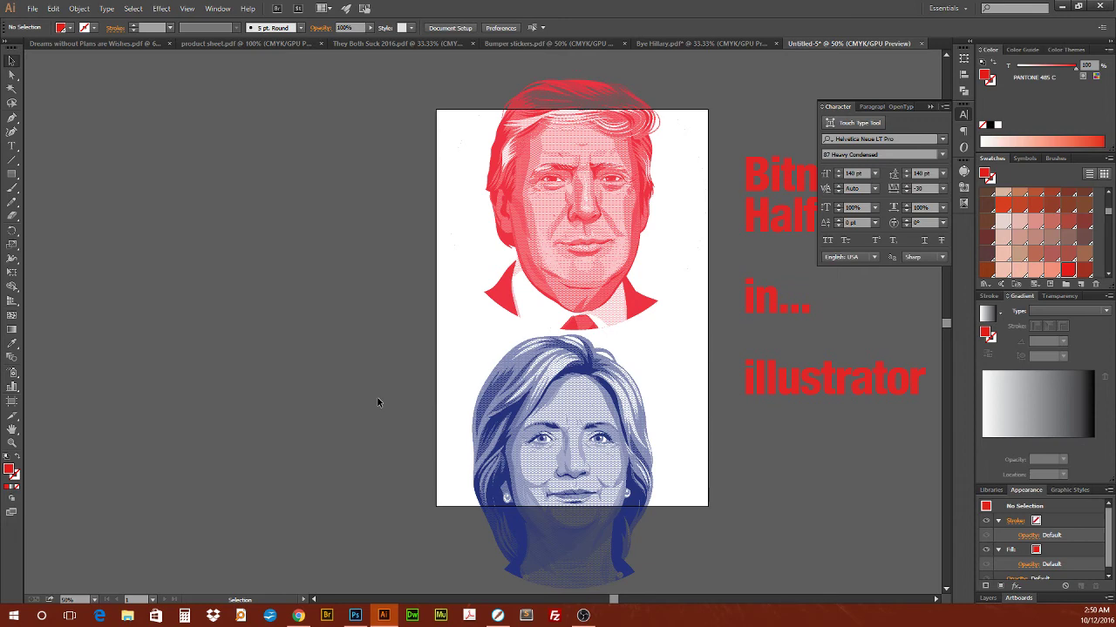
# - Pan the canvas to bring the stacked portraits and title into view
pyautogui.hscroll(5, 480, 150)
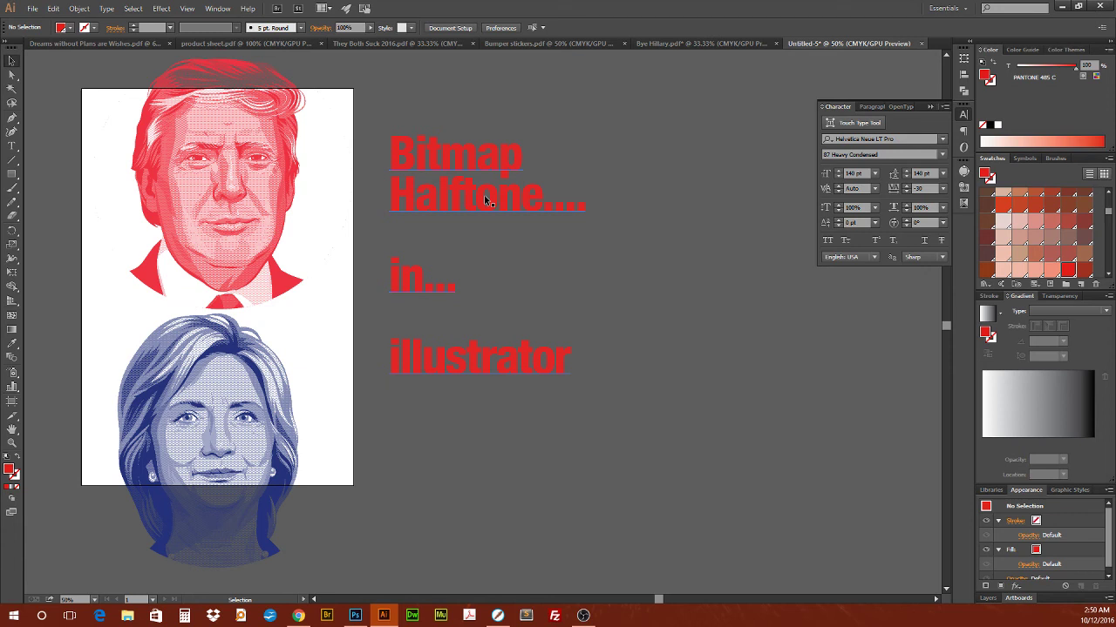
pyautogui.moveTo(486, 200); pyautogui.dragTo(506, 217)
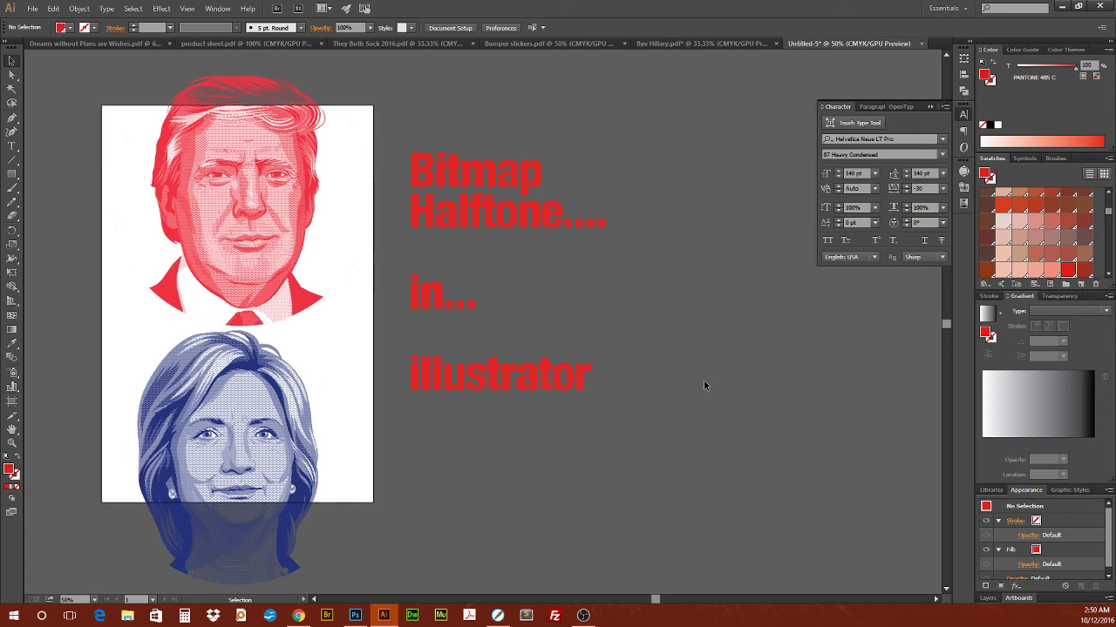